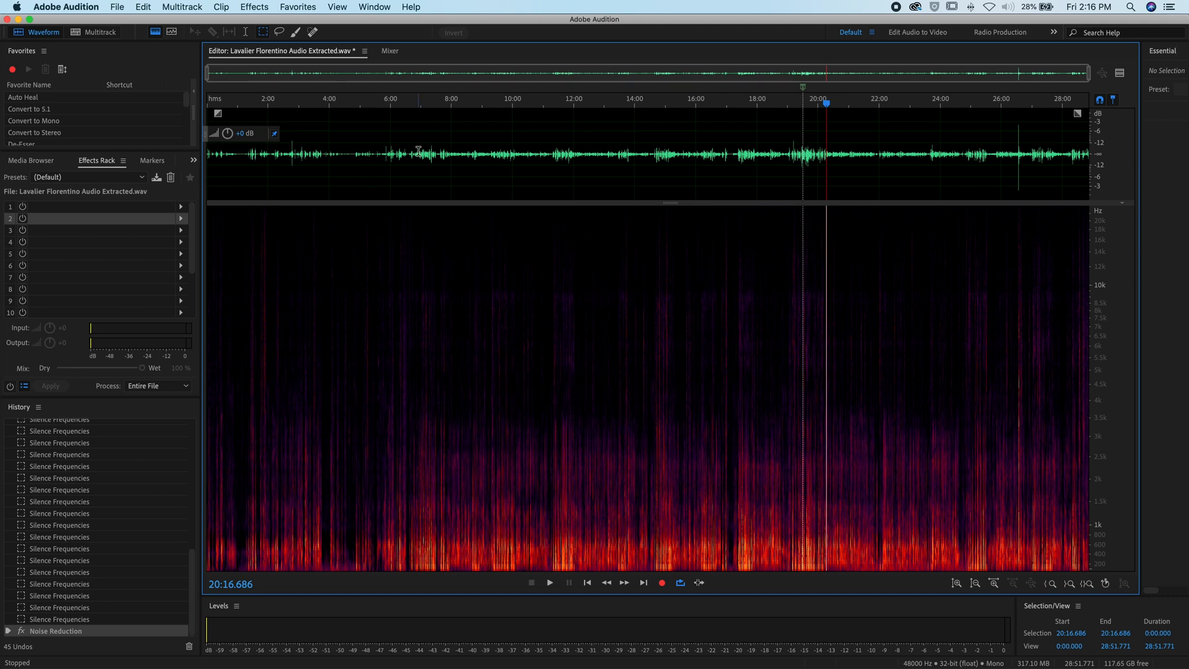
Step: Audition the interview around 12:20 and 11:29 with short playback passes
click(583, 160)
key(space)
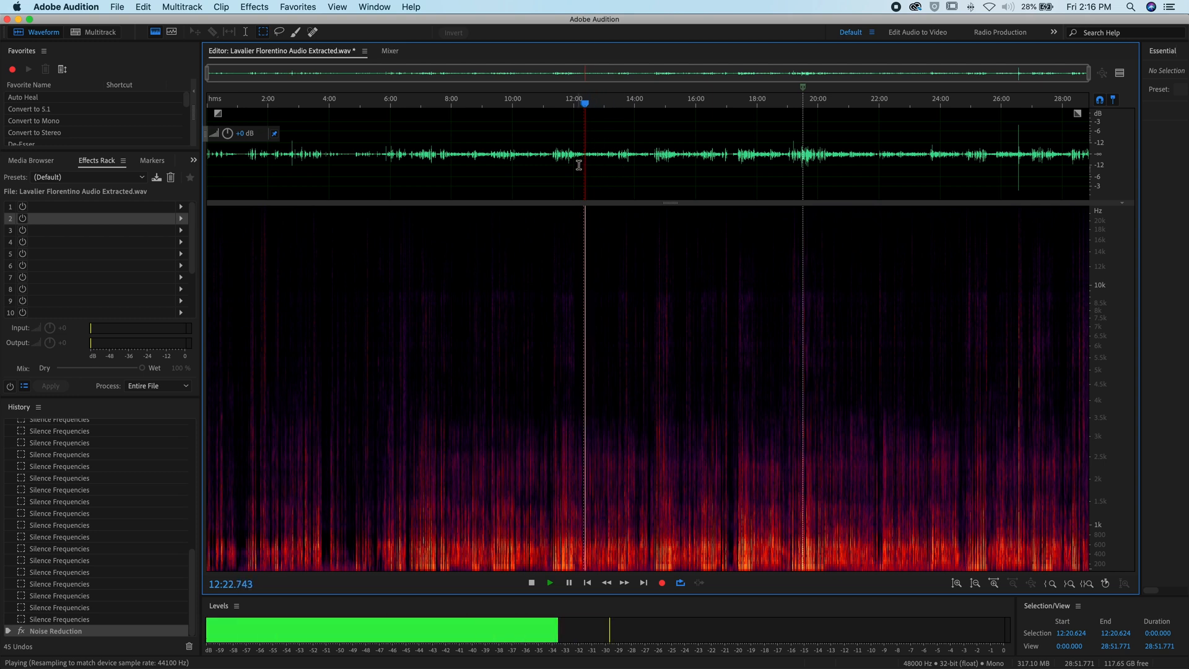
key(space)
click(558, 160)
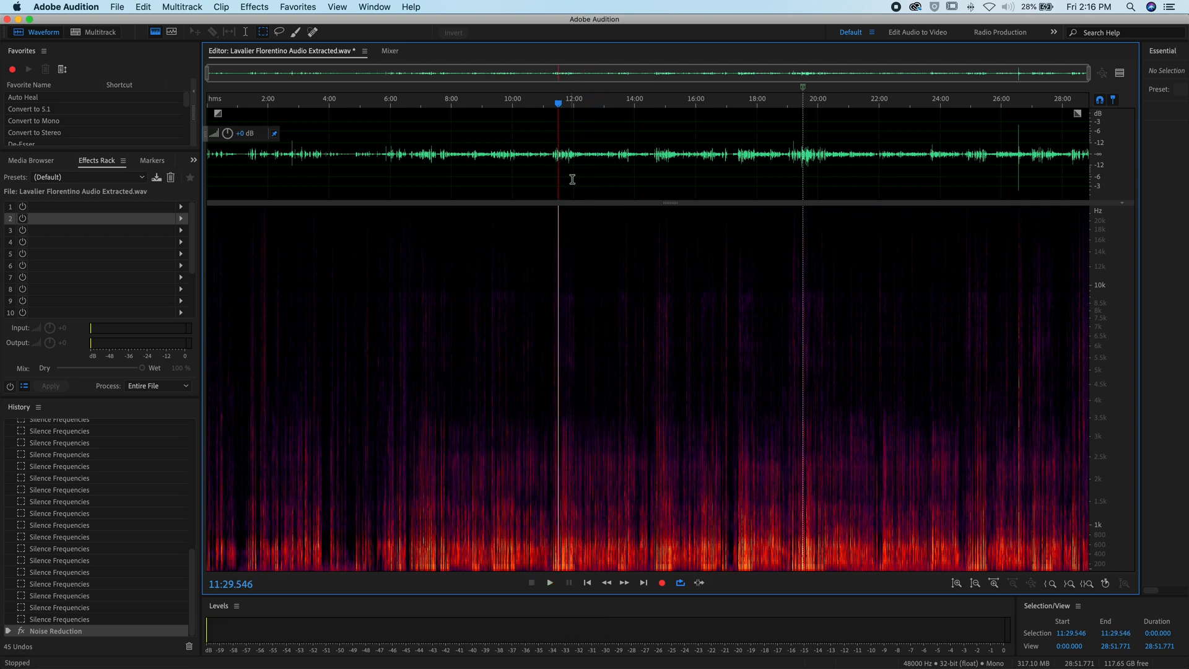
key(space)
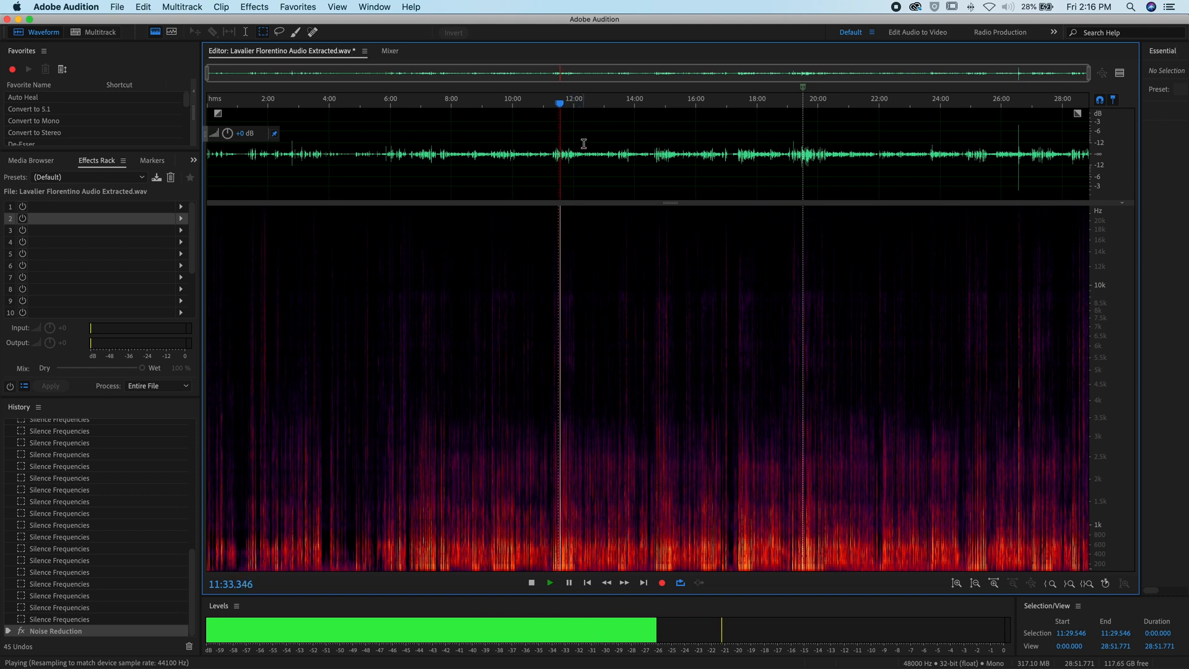
key(space)
Step: Zoom the navigator to a short stretch and listen to the speech around 17:23–17:30
mouse_move(1089, 75)
mouse_down()
mouse_move(226, 74)
mouse_move(746, 74)
mouse_up()
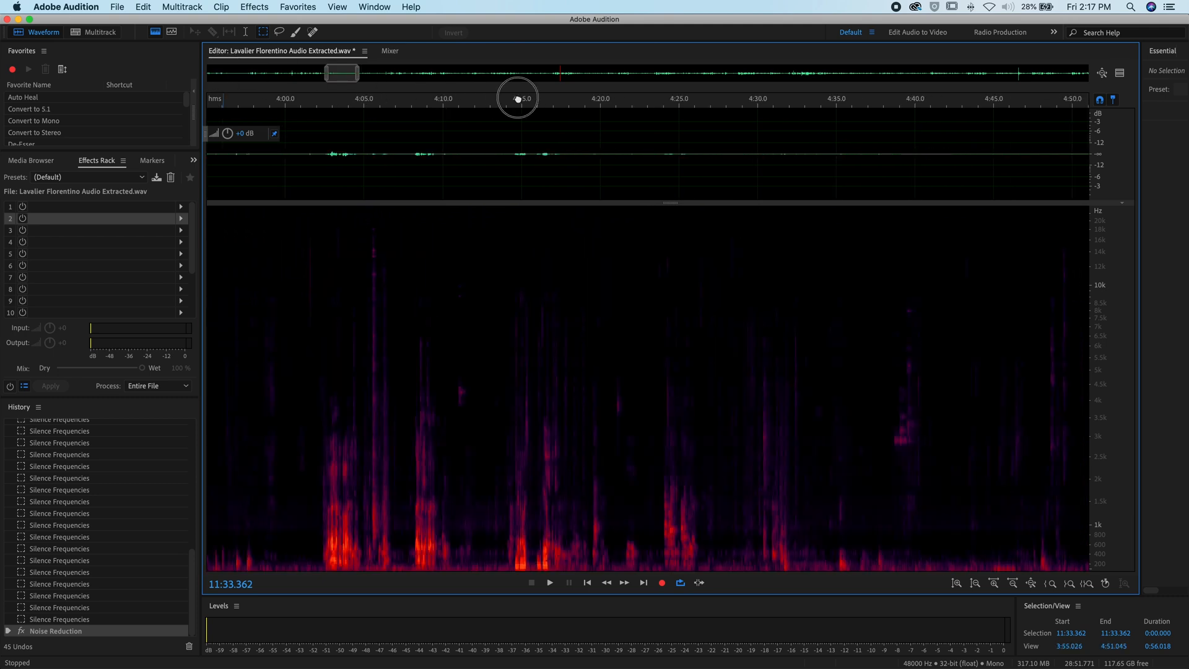
drag(746, 133, 745, 134)
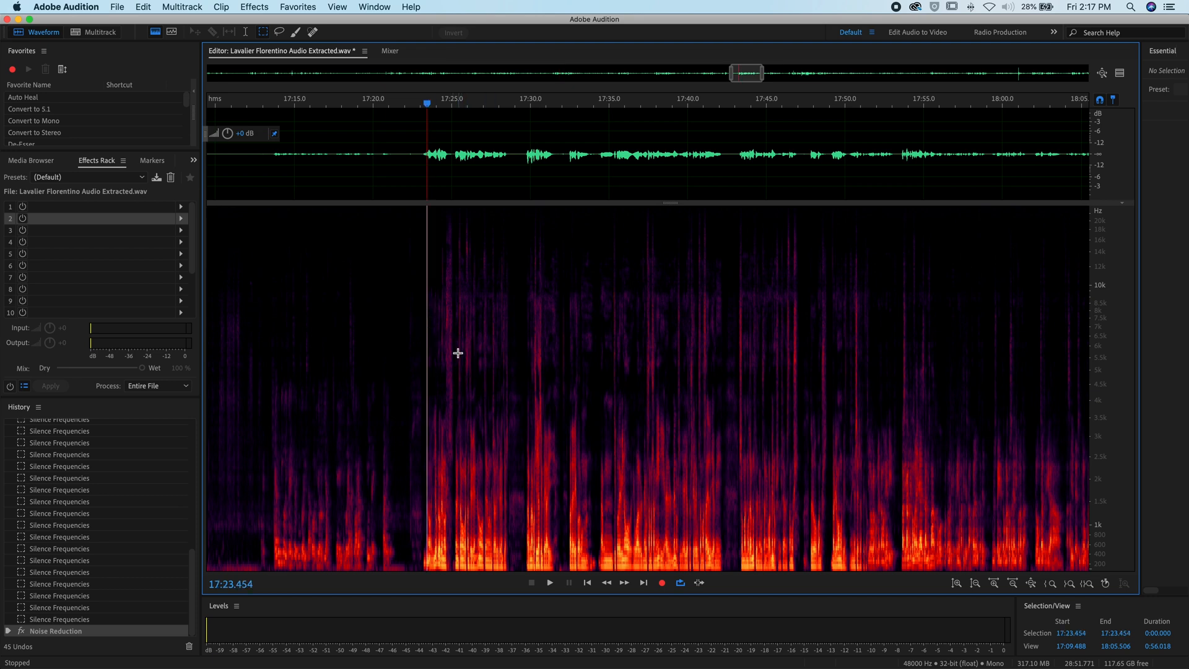
key(space)
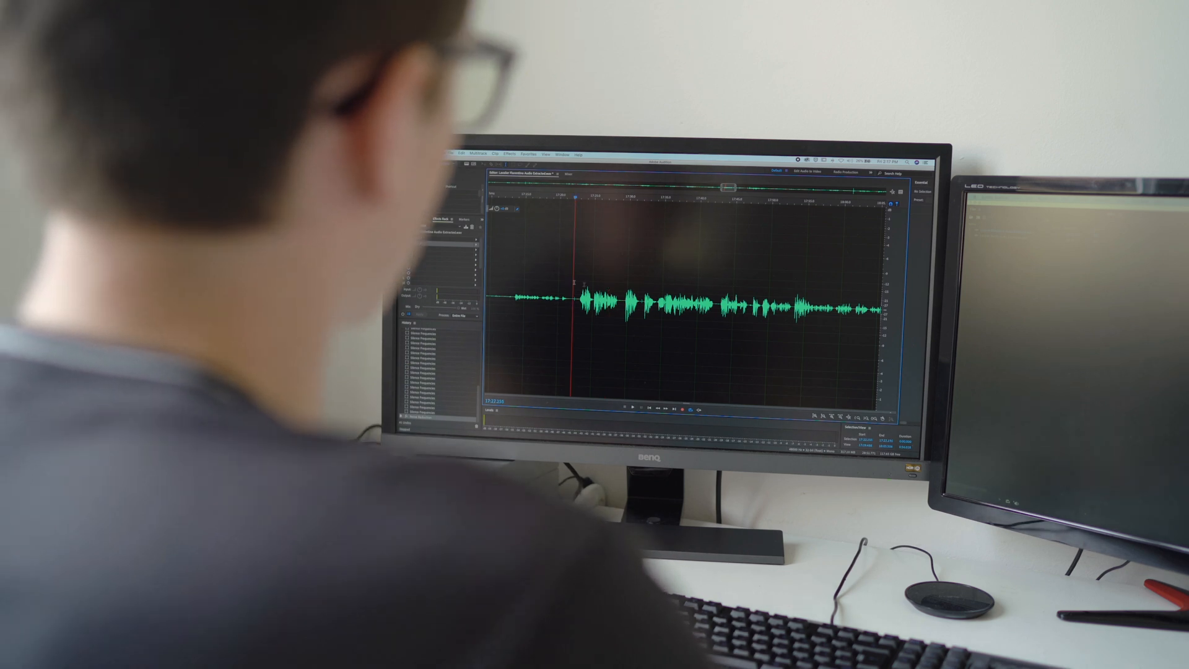
Step: Move to 14:40, restore the spectral frequency display (Shift+D) and clear the stray selection
drag(743, 189, 686, 191)
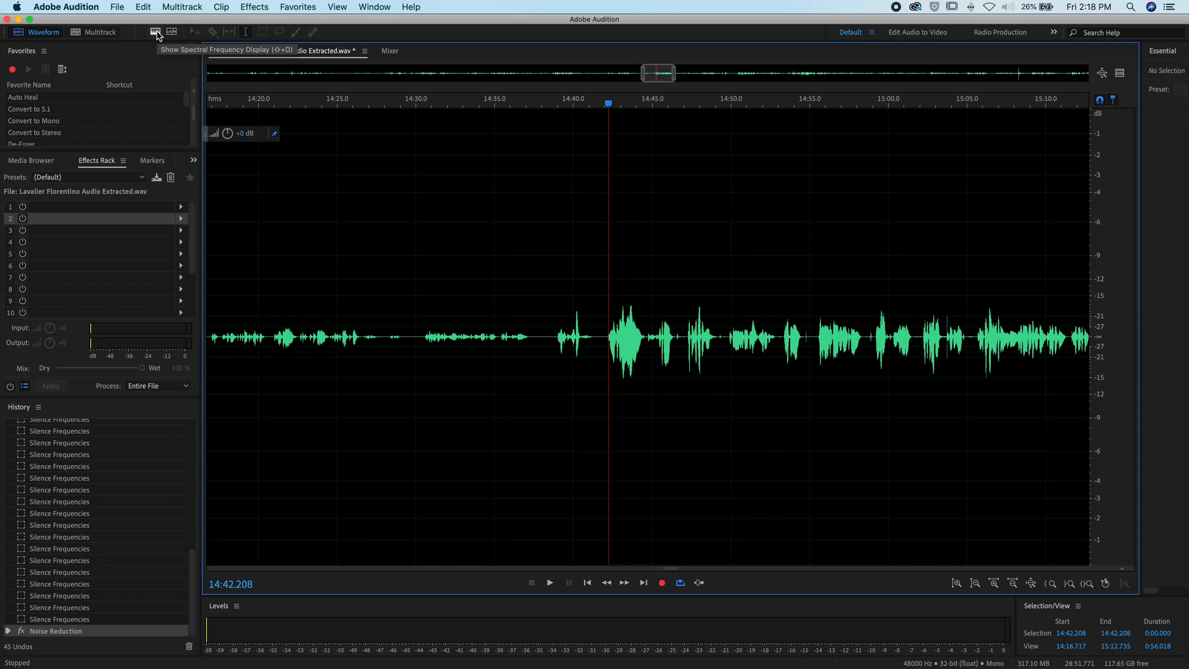
click(156, 35)
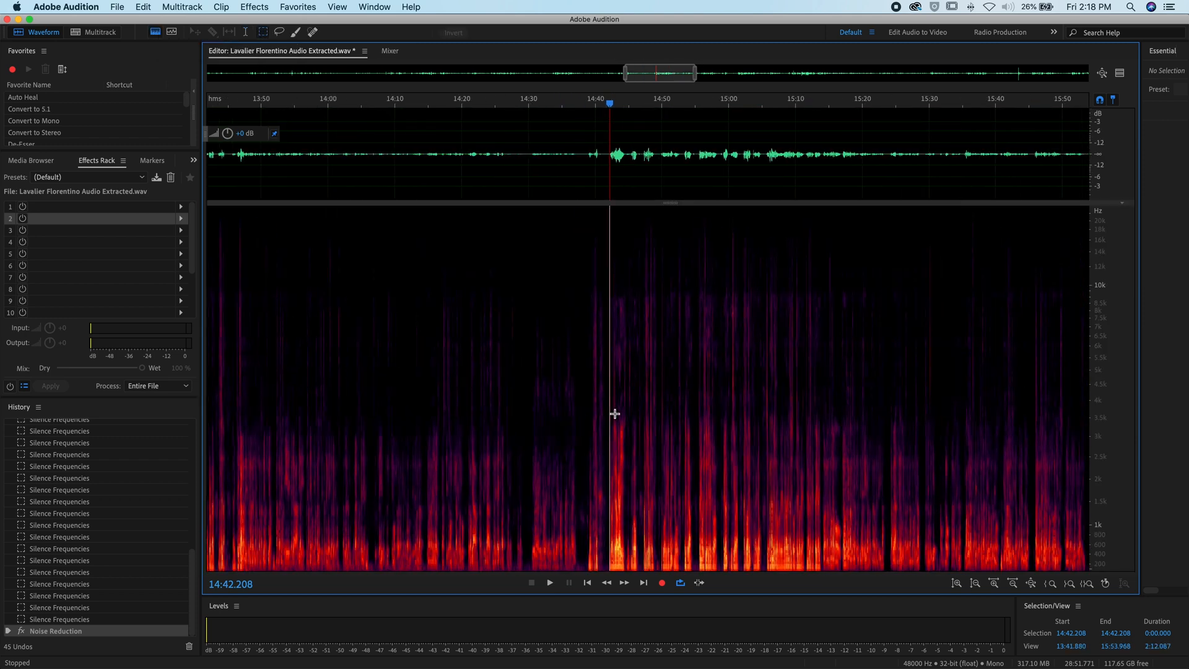
scroll(611, 415, up, 3)
scroll(617, 413, down, 2)
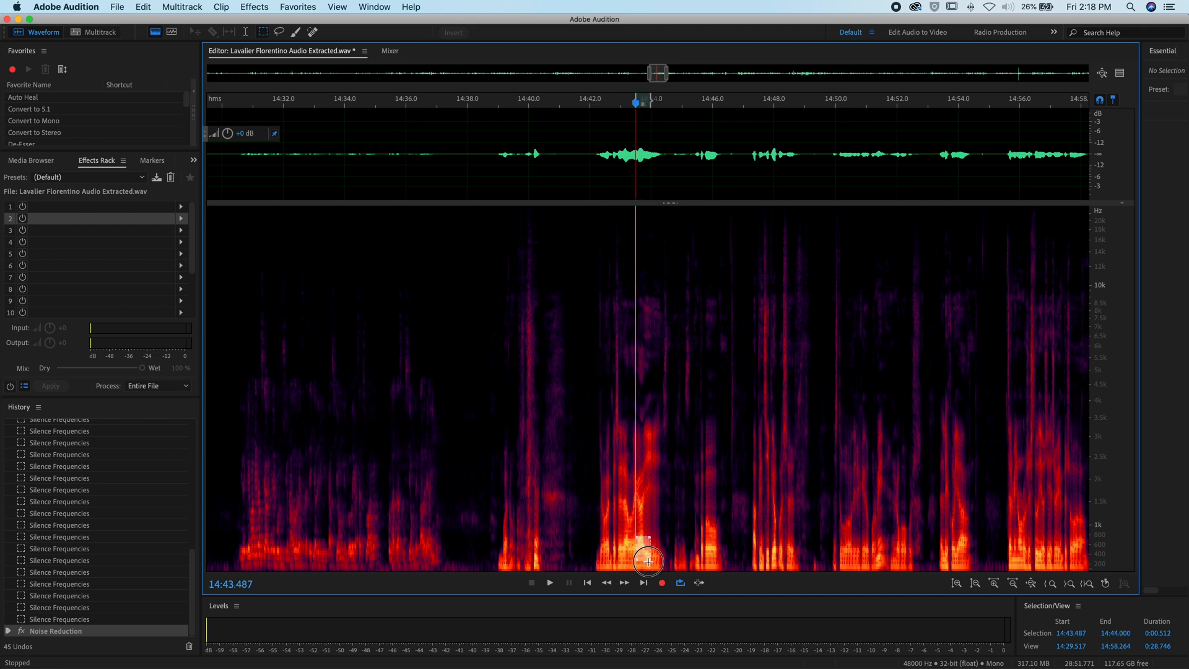
click(633, 521)
click(487, 367)
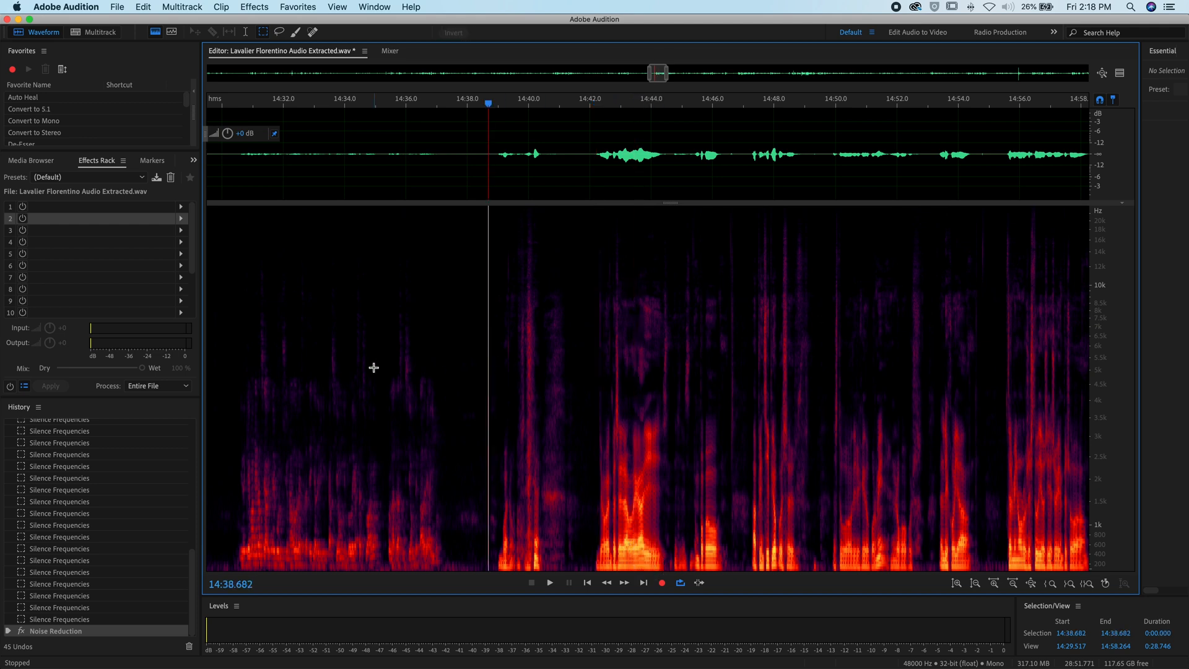
drag(394, 346, 444, 469)
click(468, 480)
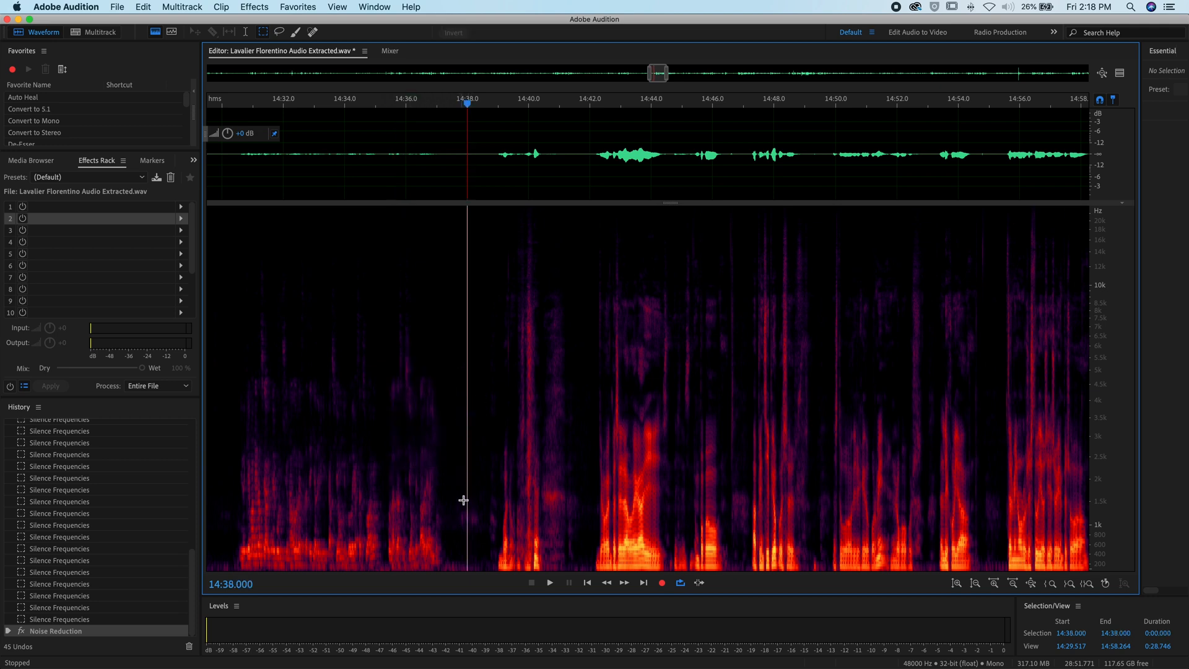
drag(444, 229, 493, 502)
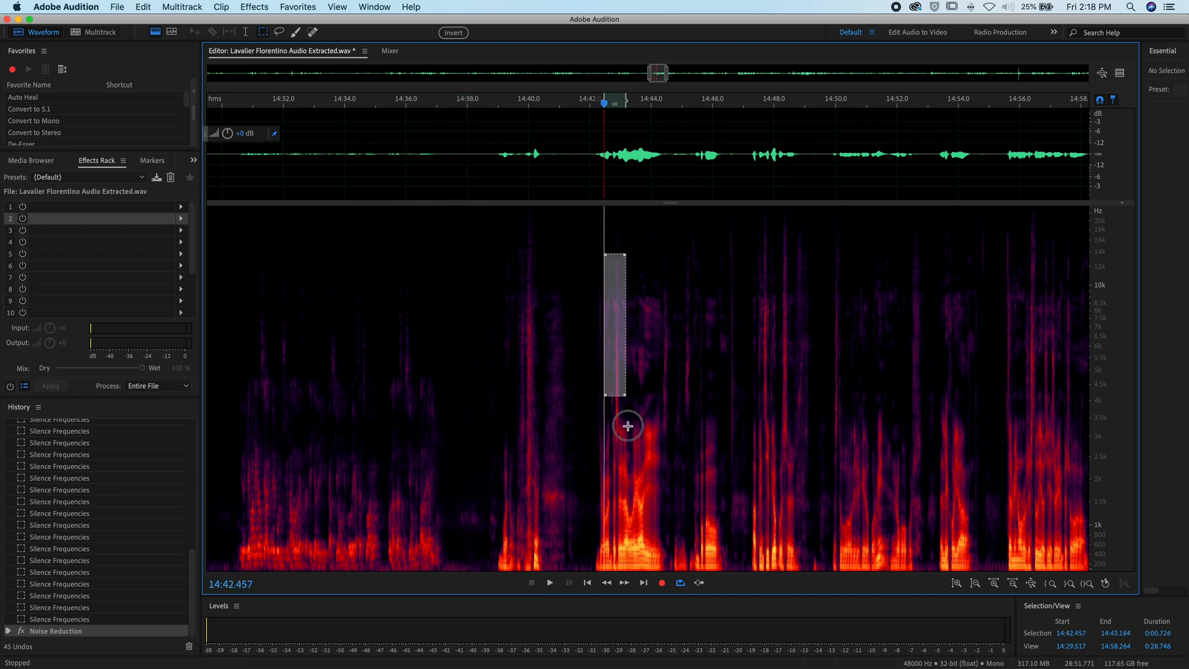
drag(604, 253, 632, 525)
key(space)
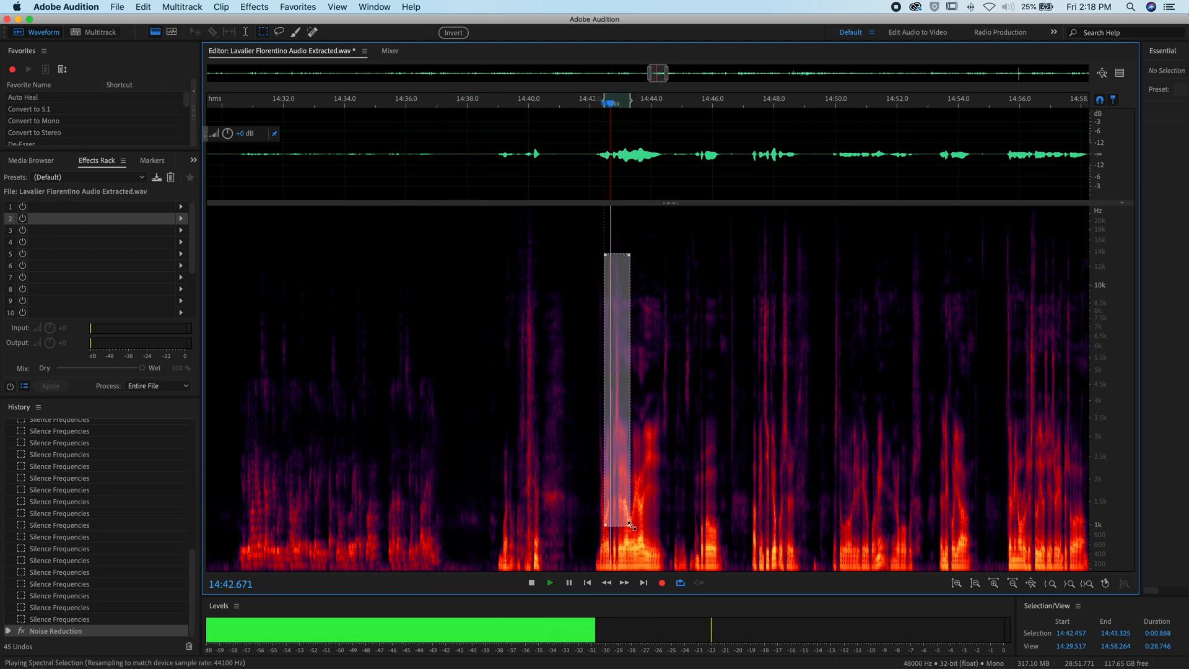
click(599, 249)
drag(602, 216, 633, 616)
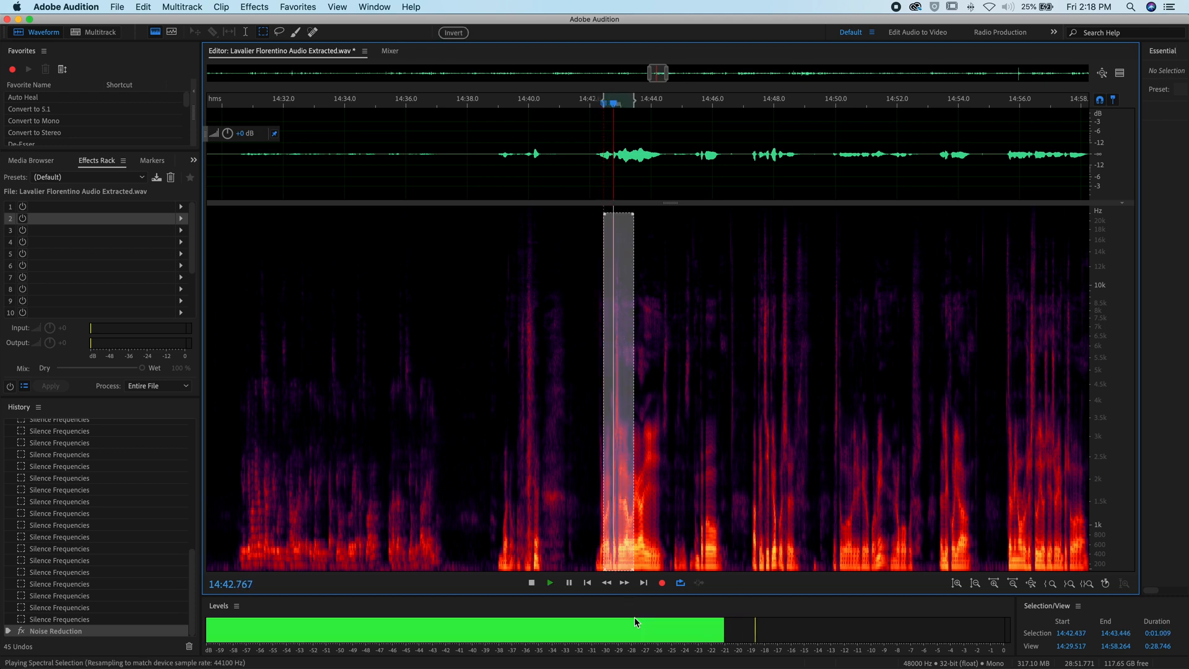
click(672, 530)
drag(603, 542, 688, 568)
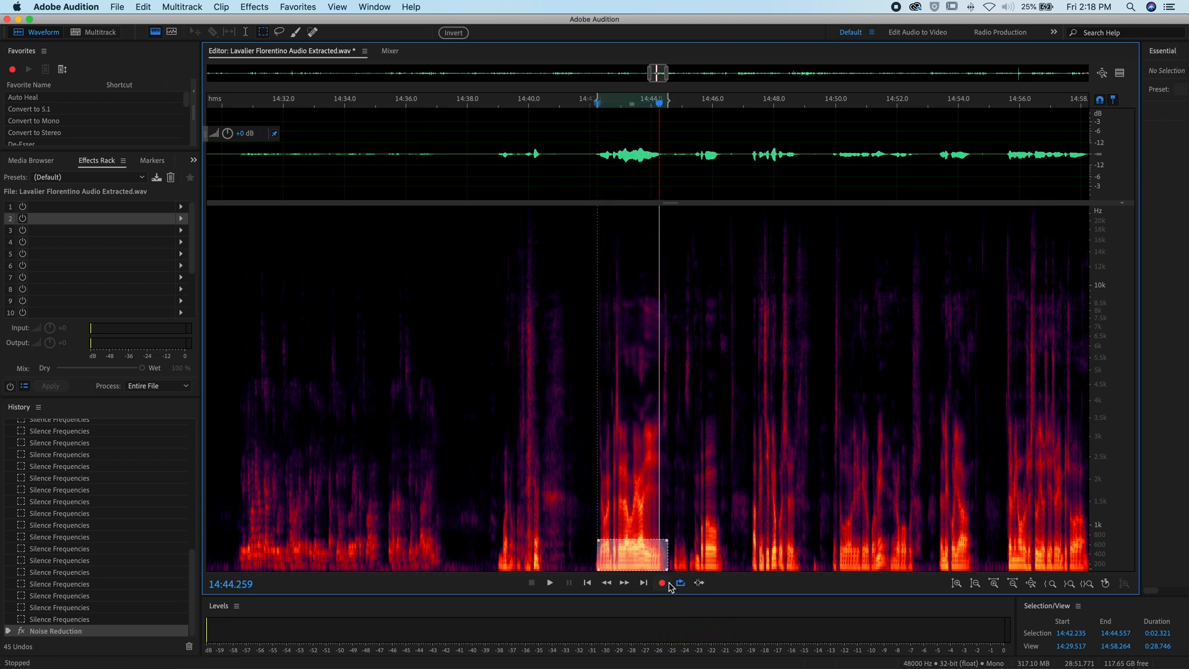
click(671, 385)
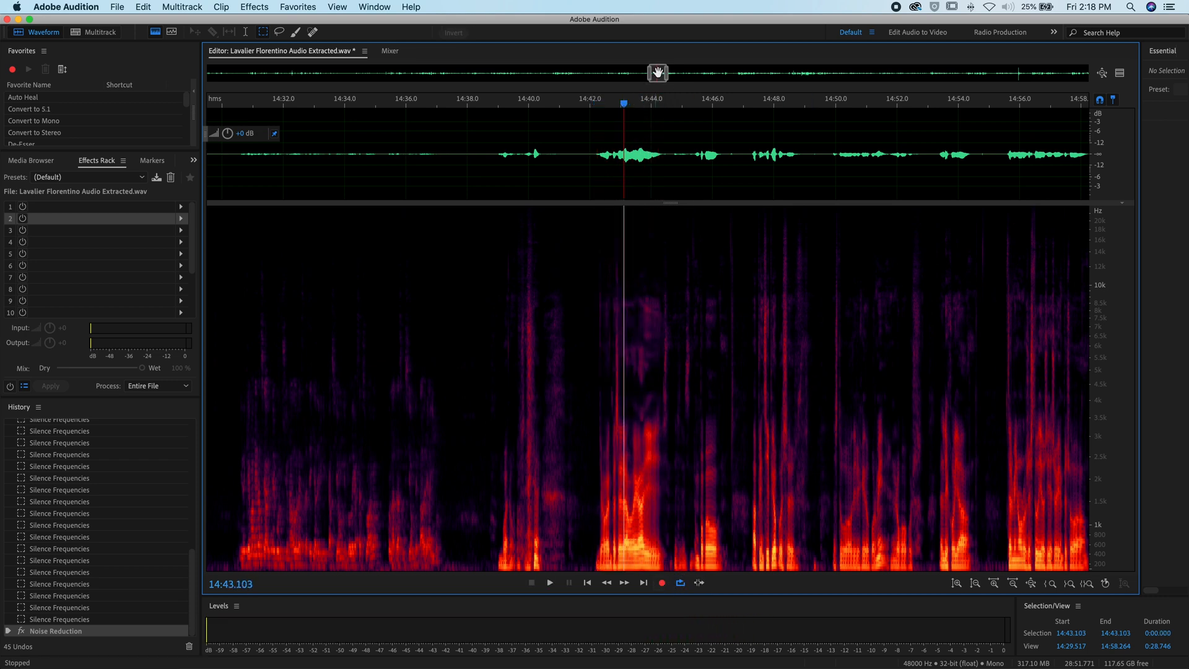
Step: Listen around 14:39 and isolate the thin high-frequency click near 14:39.3
drag(657, 74, 657, 89)
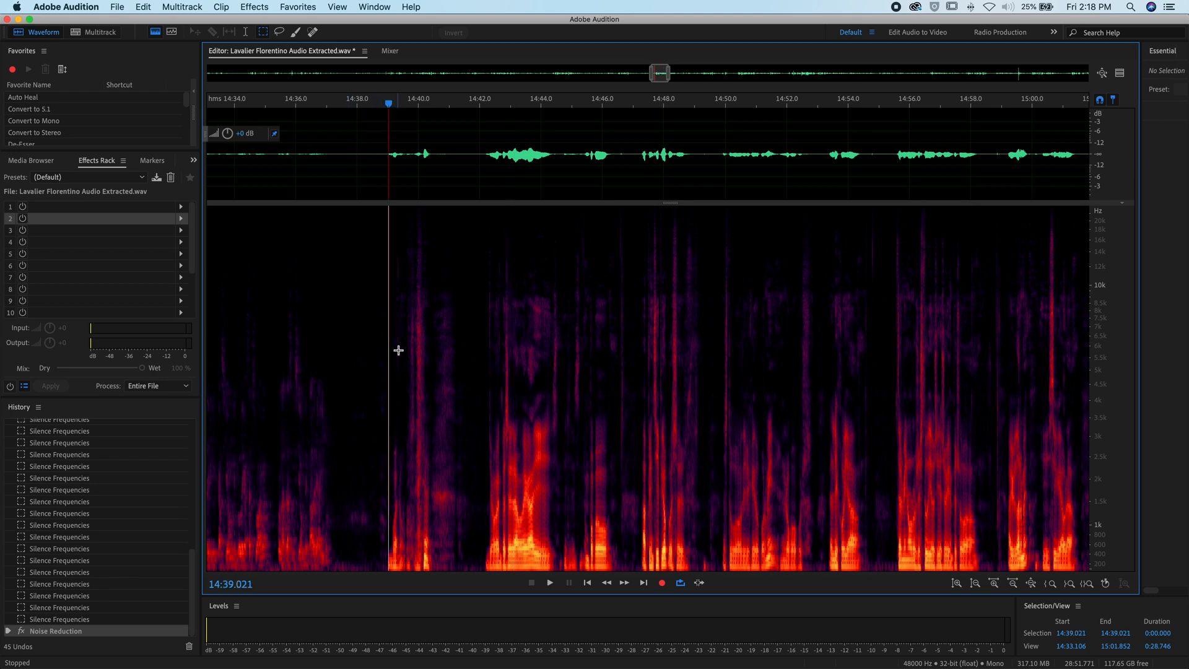
key(space)
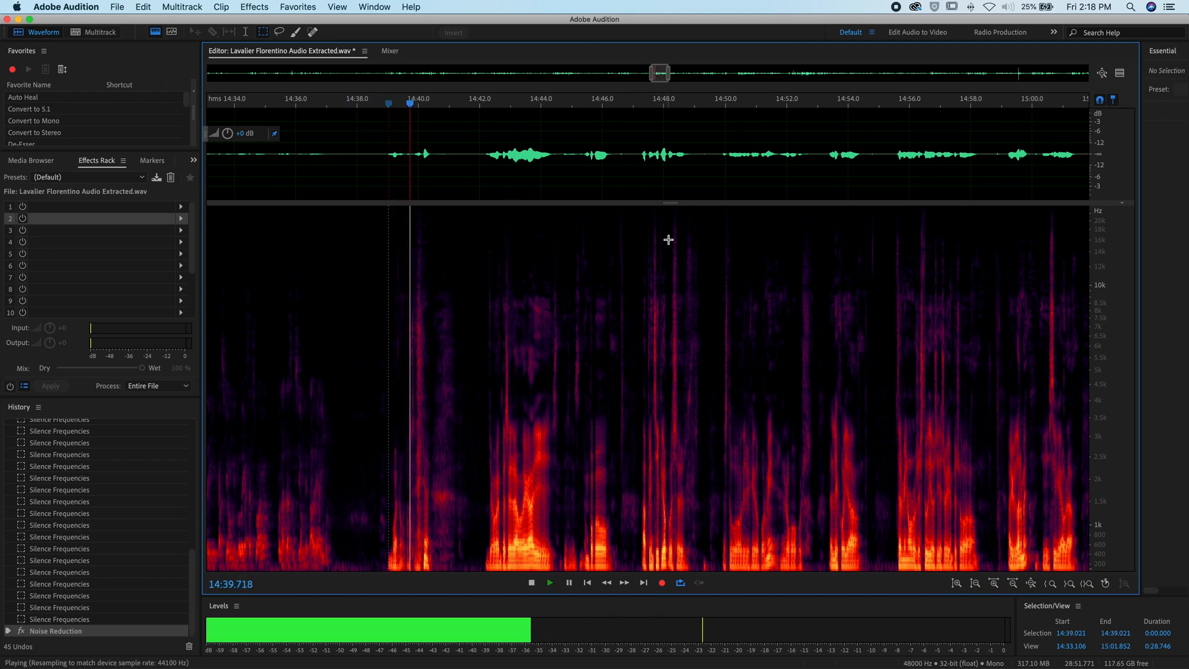
key(space)
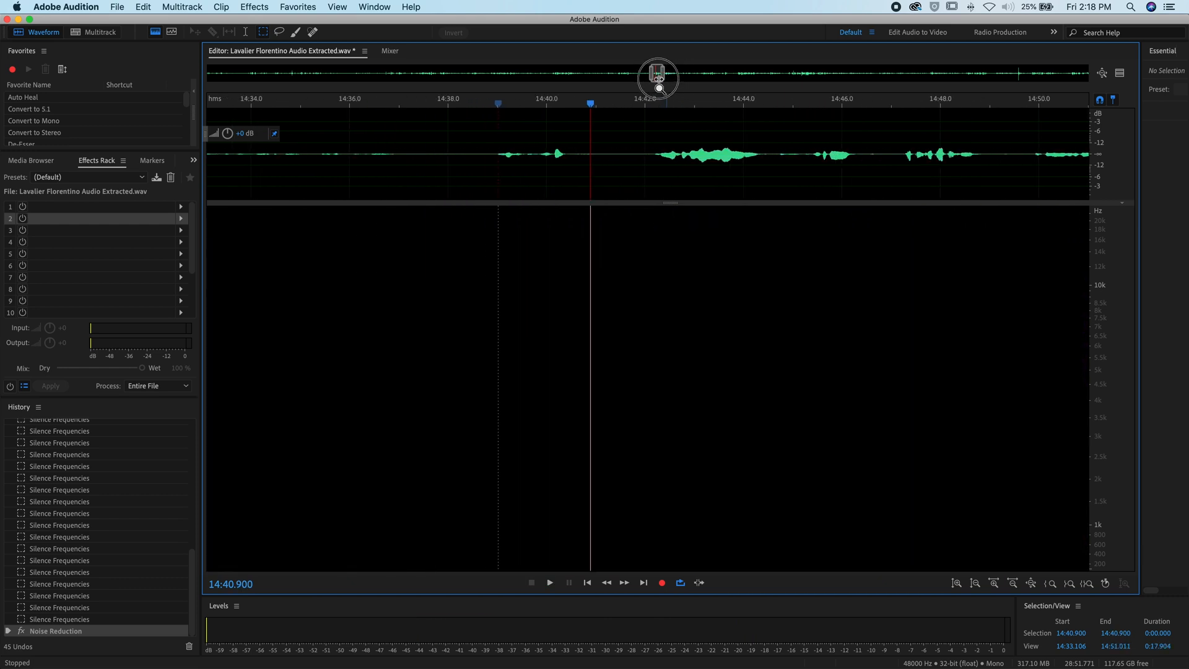
scroll(663, 74, up, 3)
scroll(572, 342, up, 3)
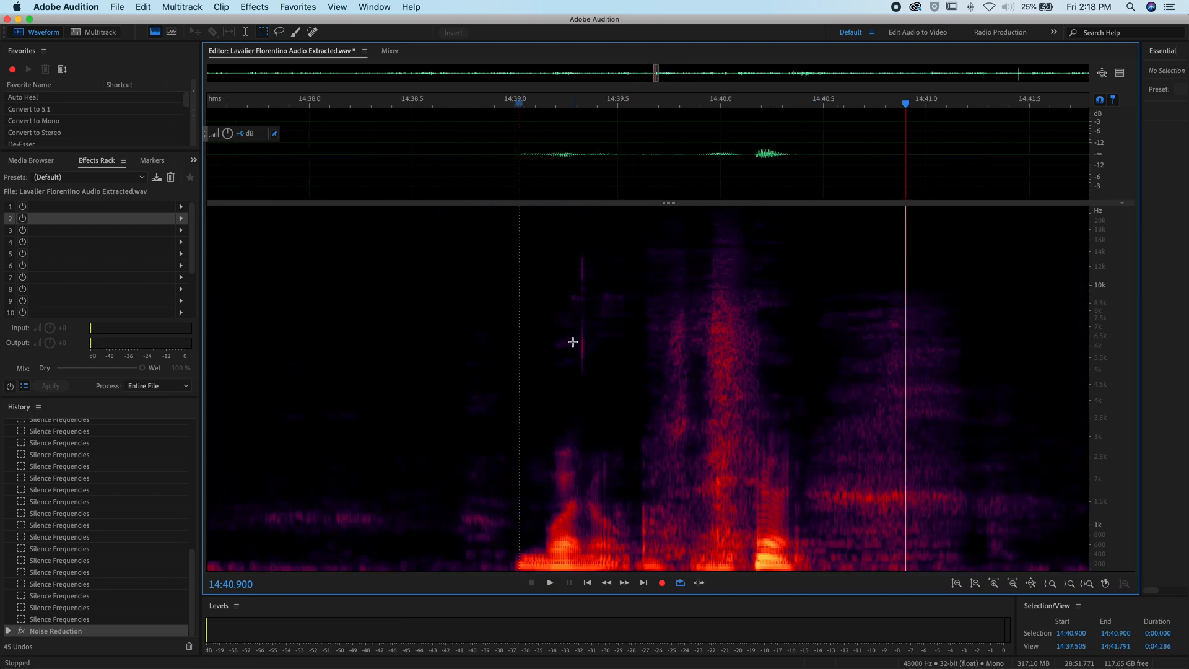
click(571, 251)
key(space)
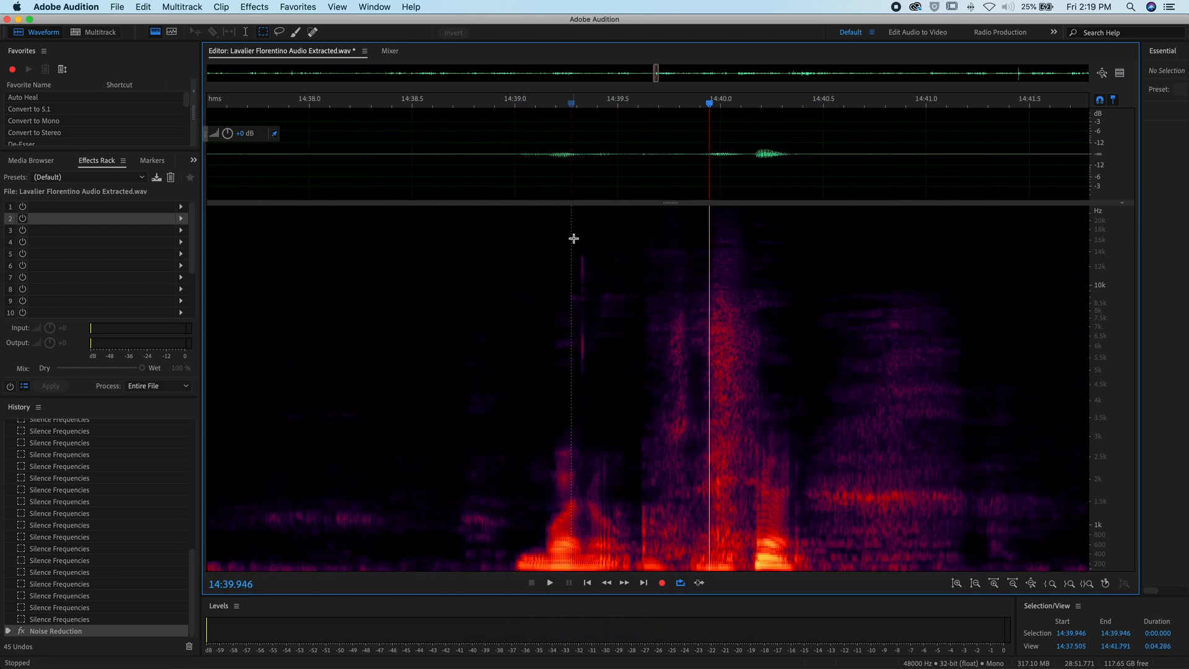
key(space)
click(577, 242)
drag(586, 301, 591, 377)
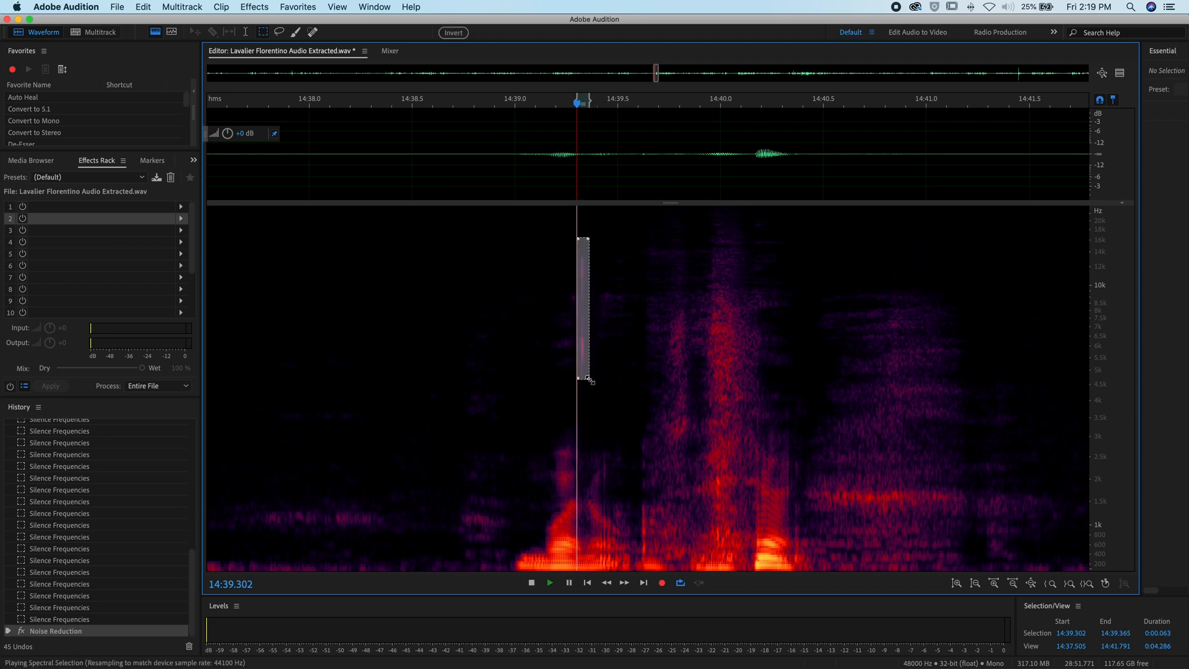
key(space)
key(space)
Step: Audition upper-frequency bands from 14:38.8 to 14:44, then move playback on to about 14:58
drag(470, 233, 755, 381)
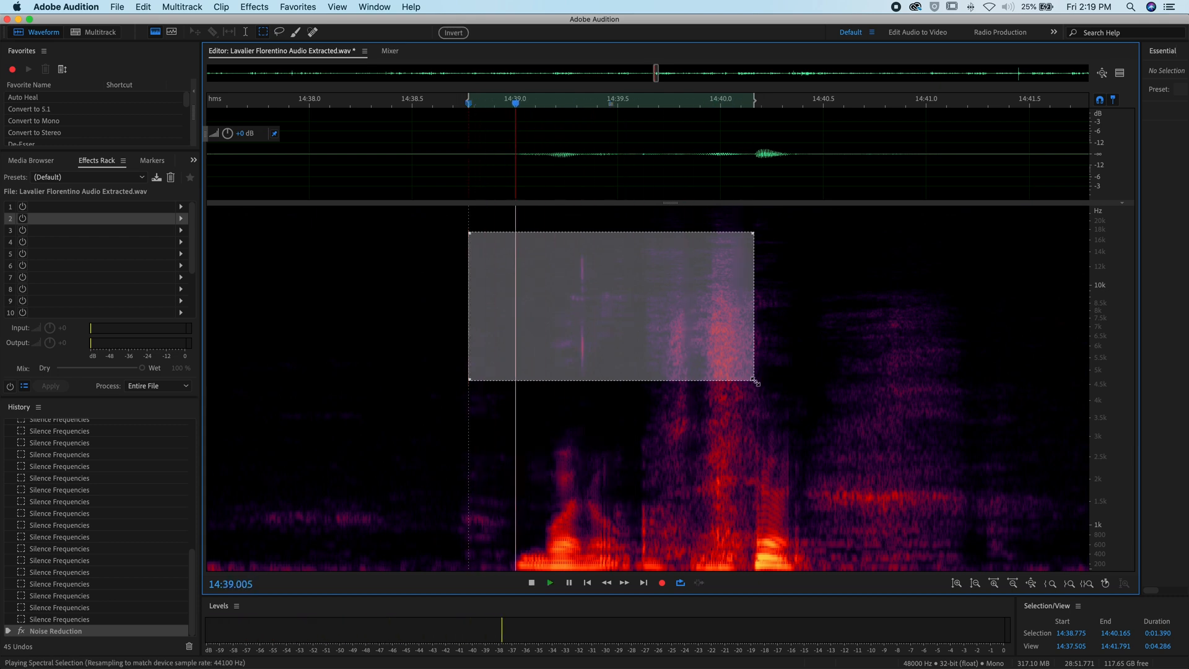
click(379, 347)
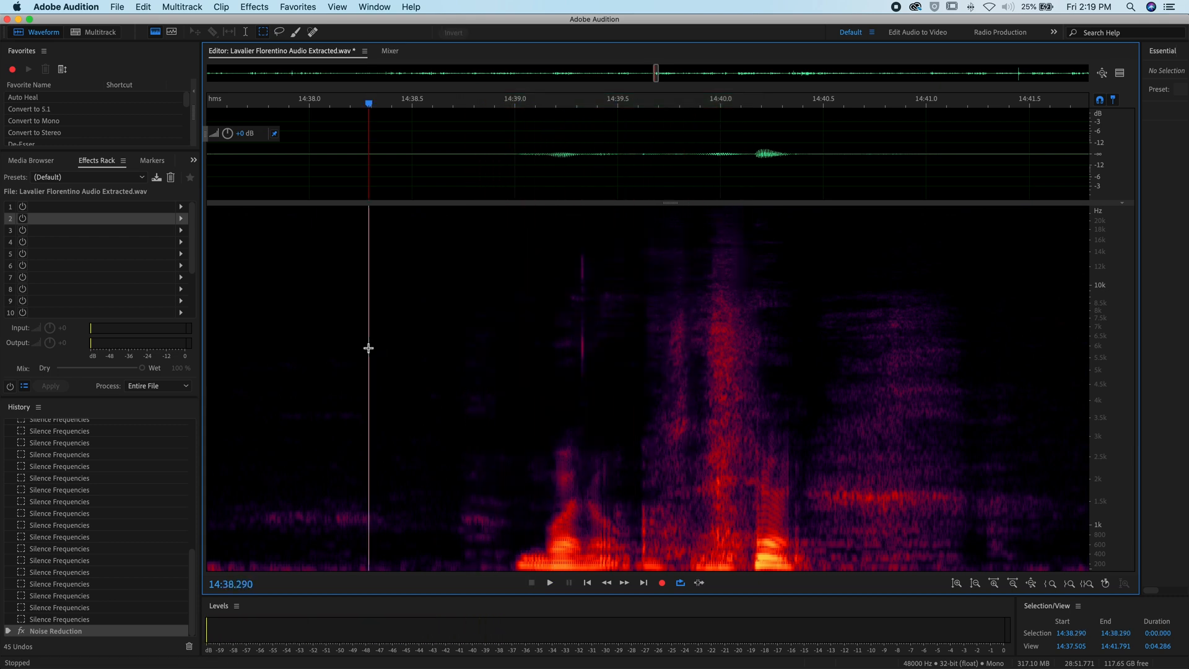
scroll(486, 372, down, 2)
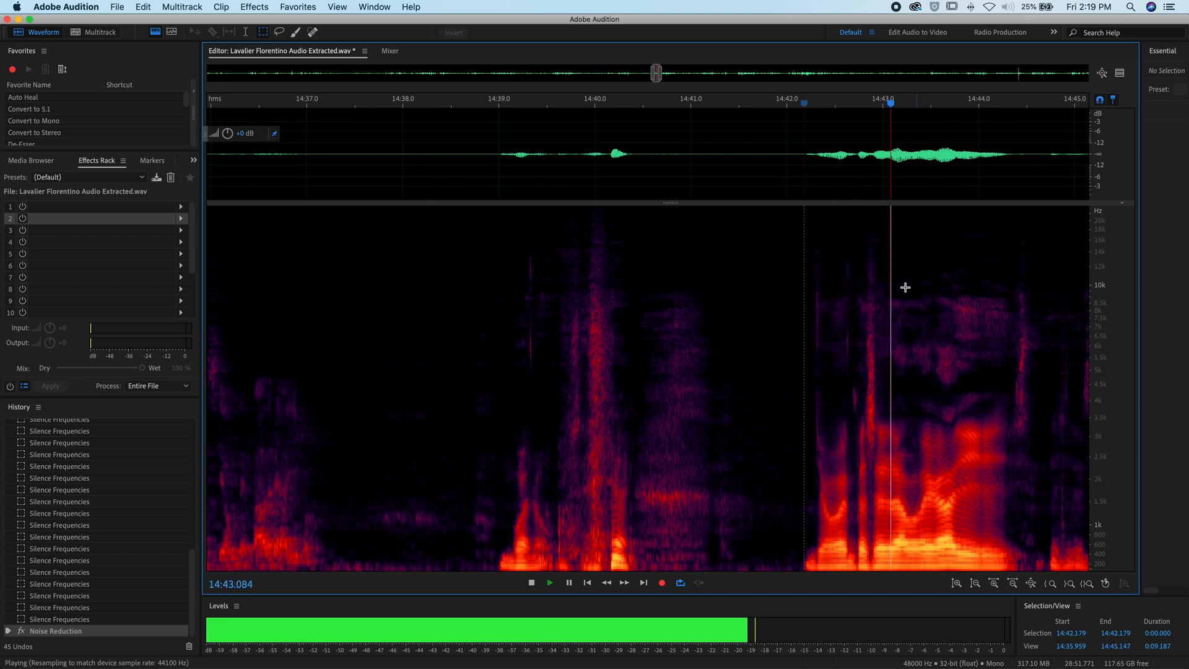
drag(798, 232, 909, 370)
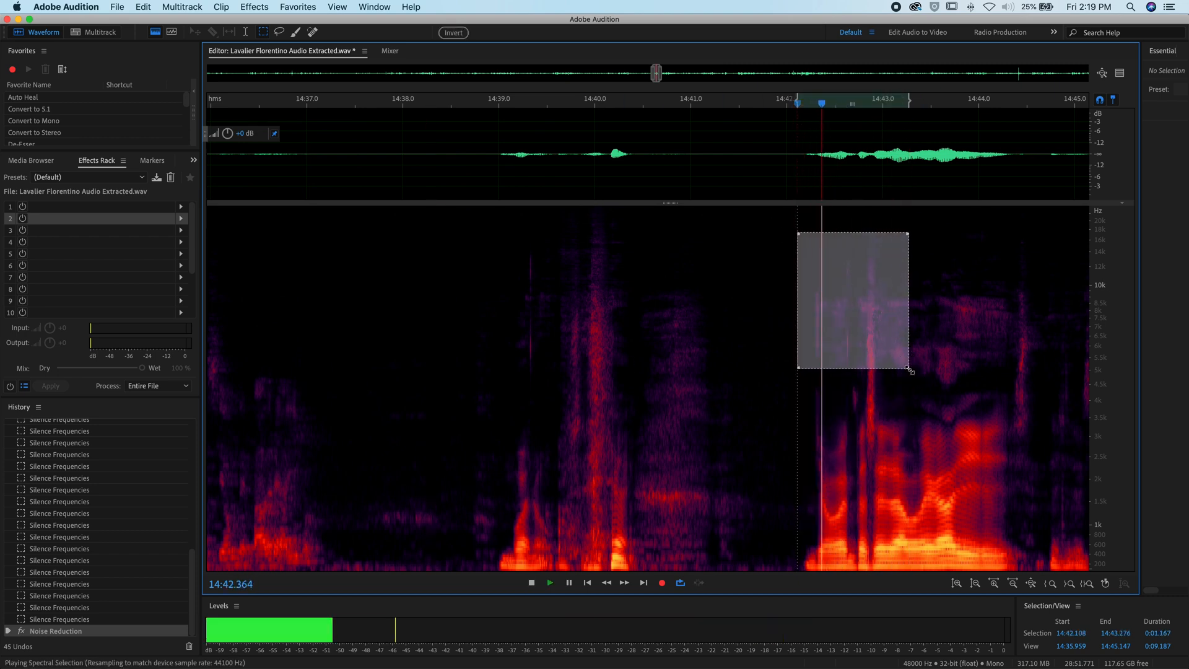
mouse_move(661, 229)
mouse_down()
mouse_move(982, 344)
mouse_move(994, 370)
mouse_up()
key(space)
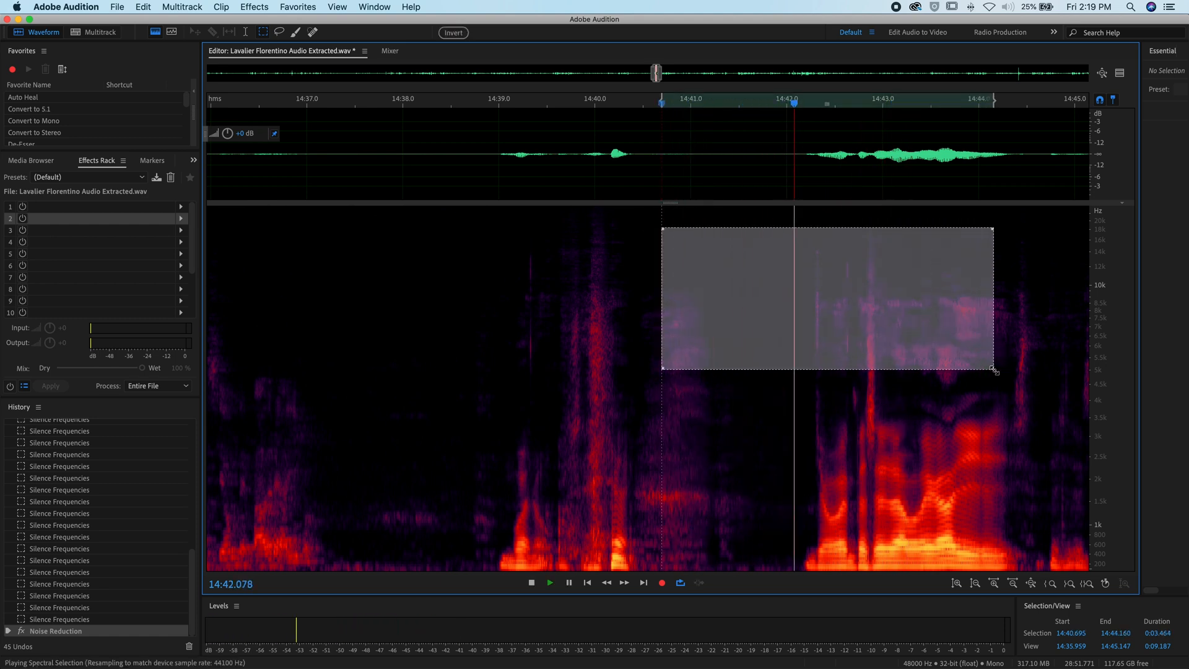
key(space)
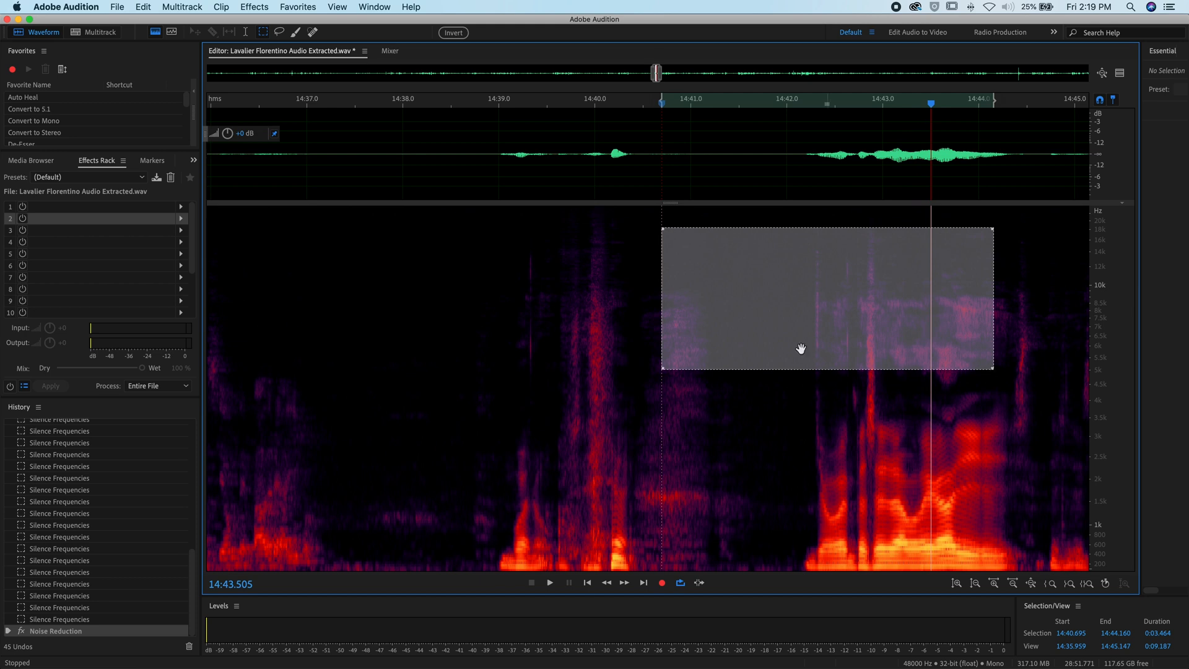
click(816, 217)
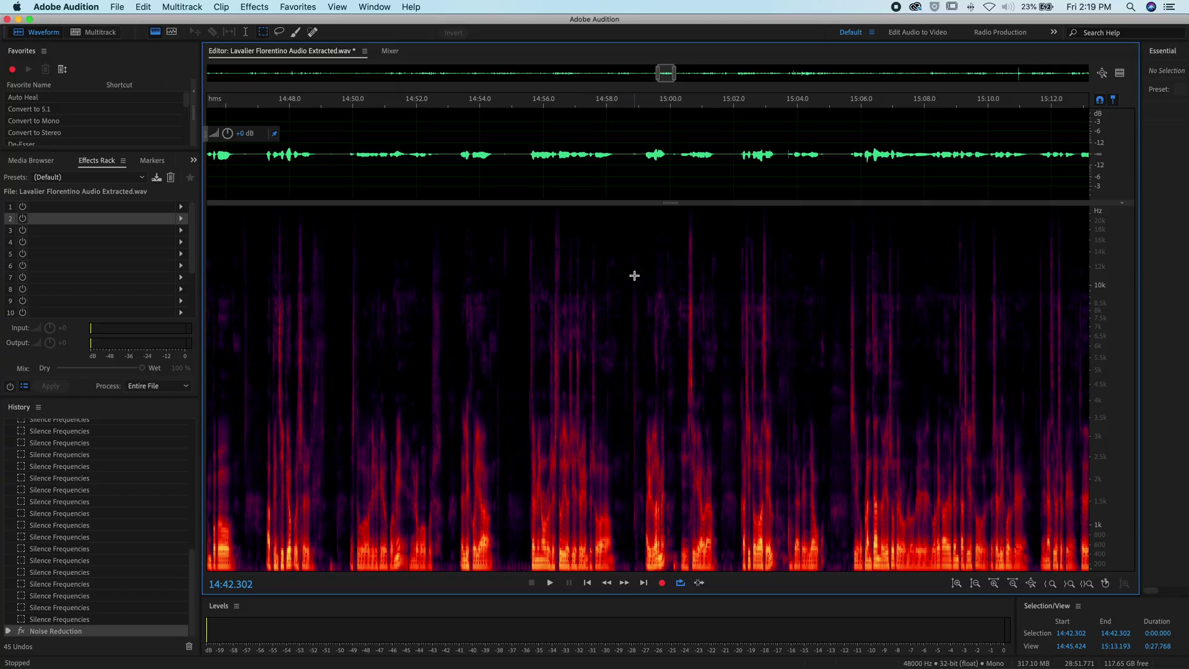
click(625, 293)
key(space)
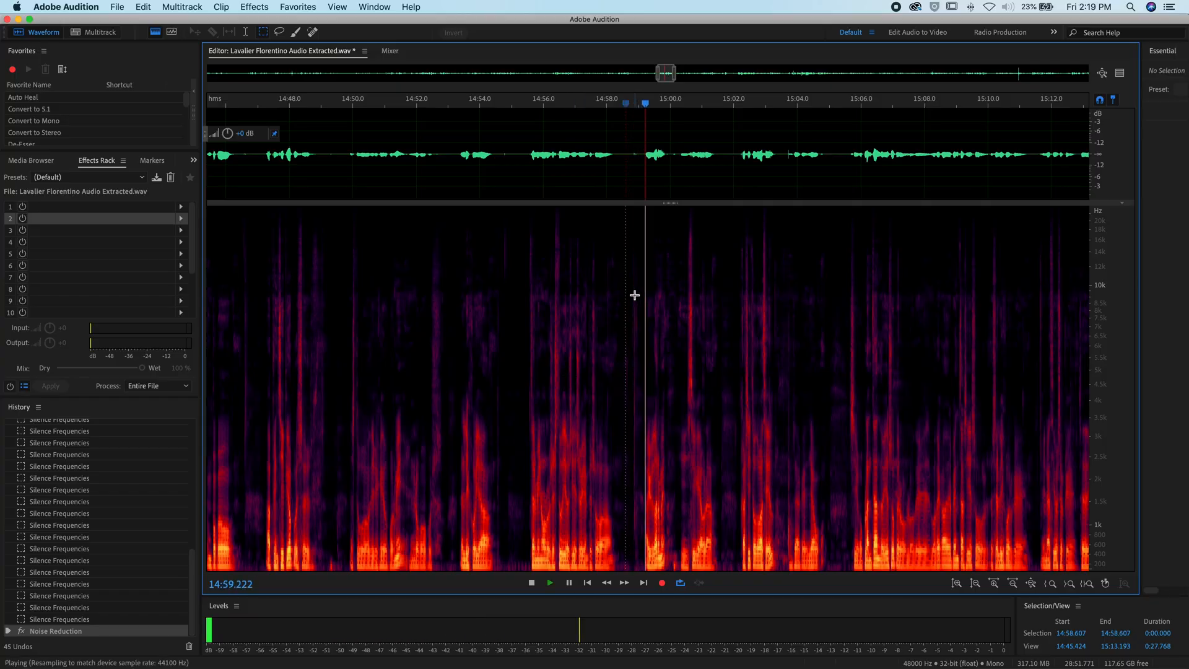
drag(627, 273, 639, 529)
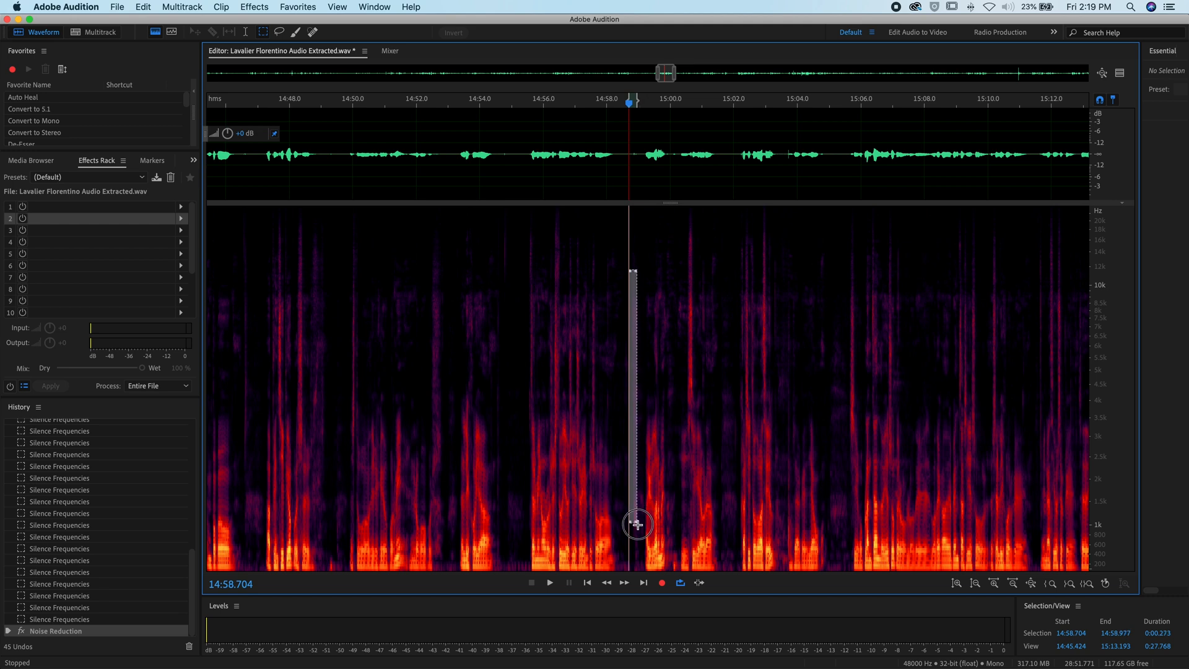
key(space)
click(605, 422)
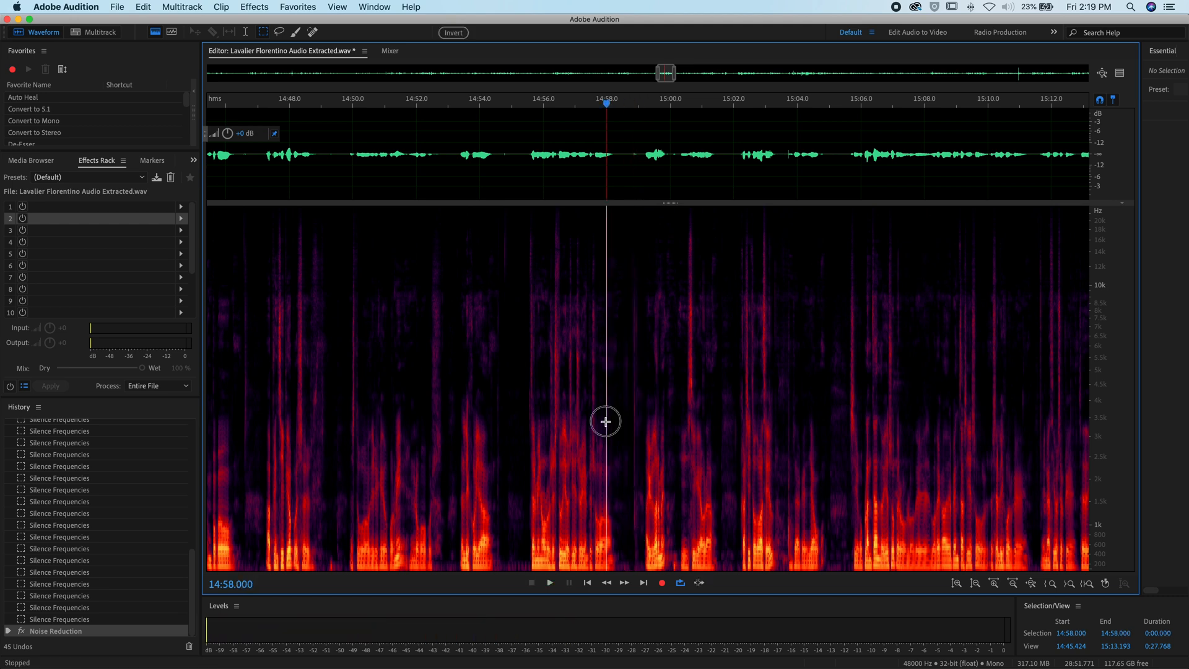
key(space)
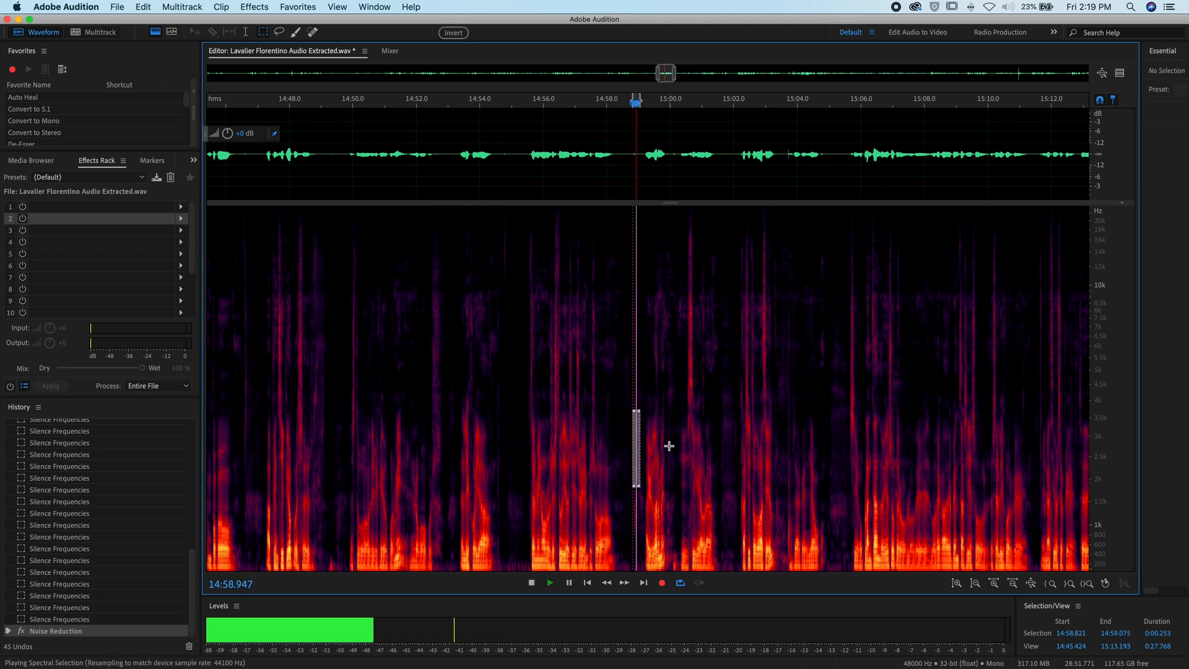
key(space)
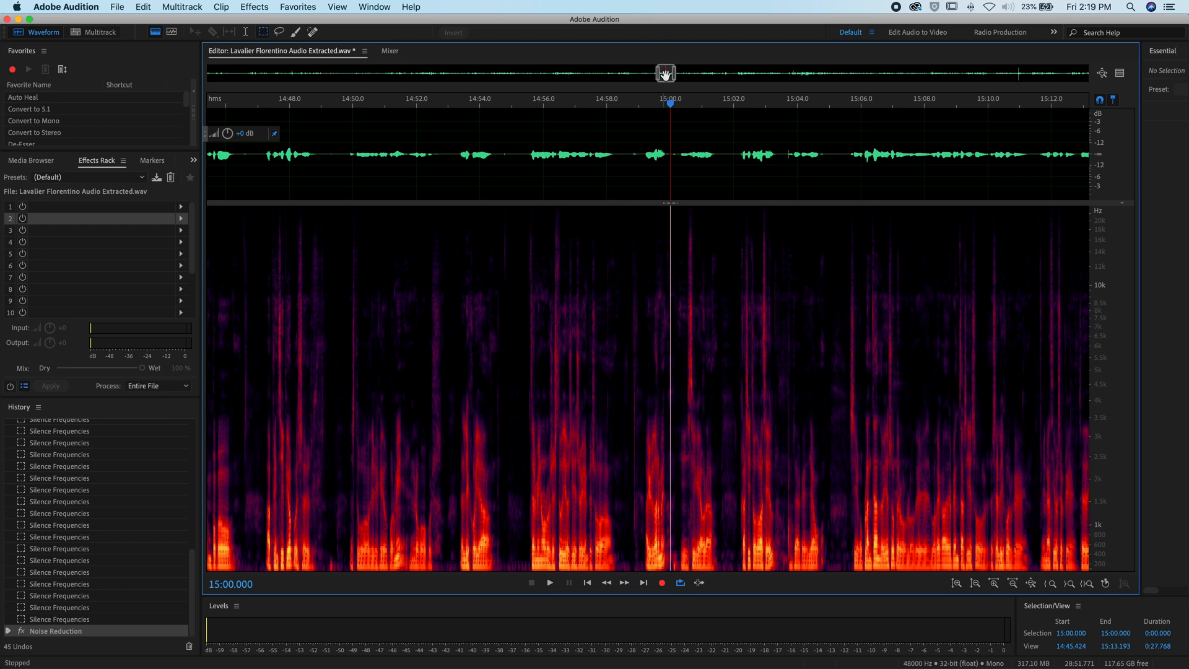
mouse_move(664, 73)
mouse_down()
mouse_move(675, 76)
mouse_move(664, 93)
mouse_up()
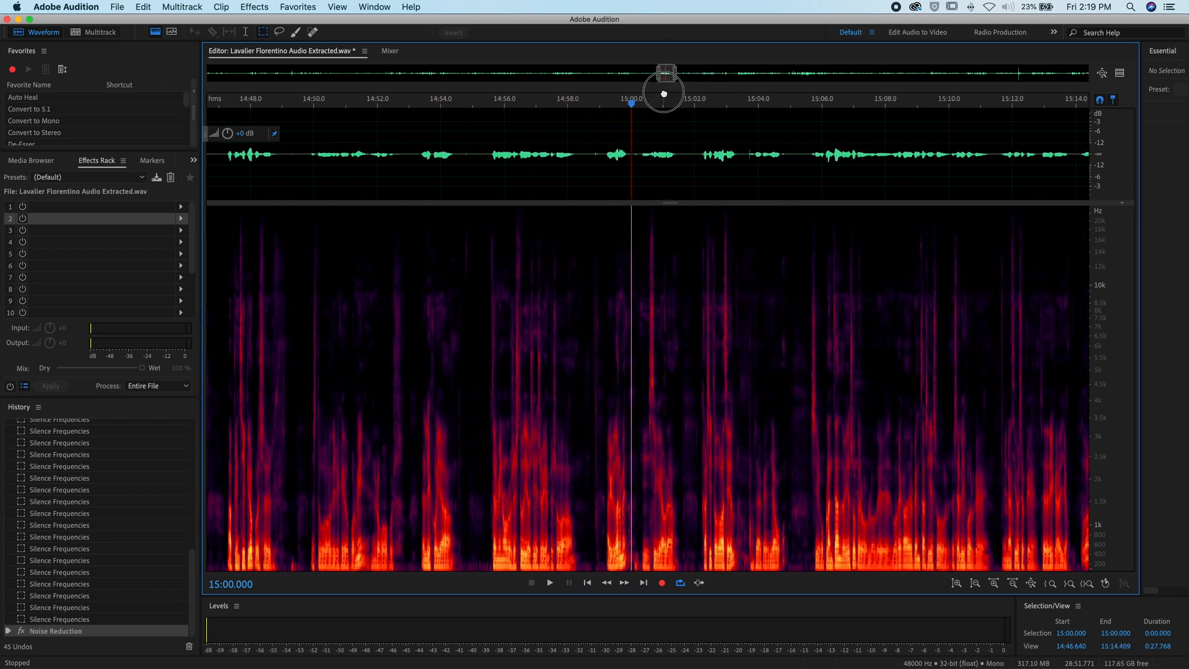
scroll(668, 75, up, 2)
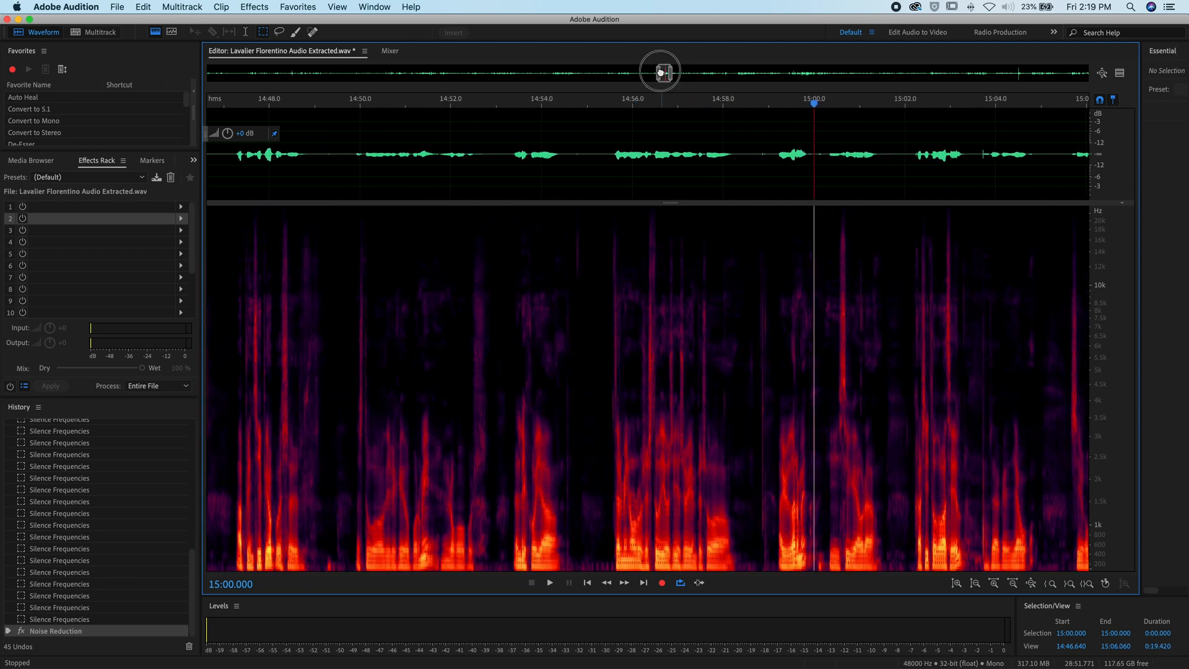
drag(663, 73, 662, 83)
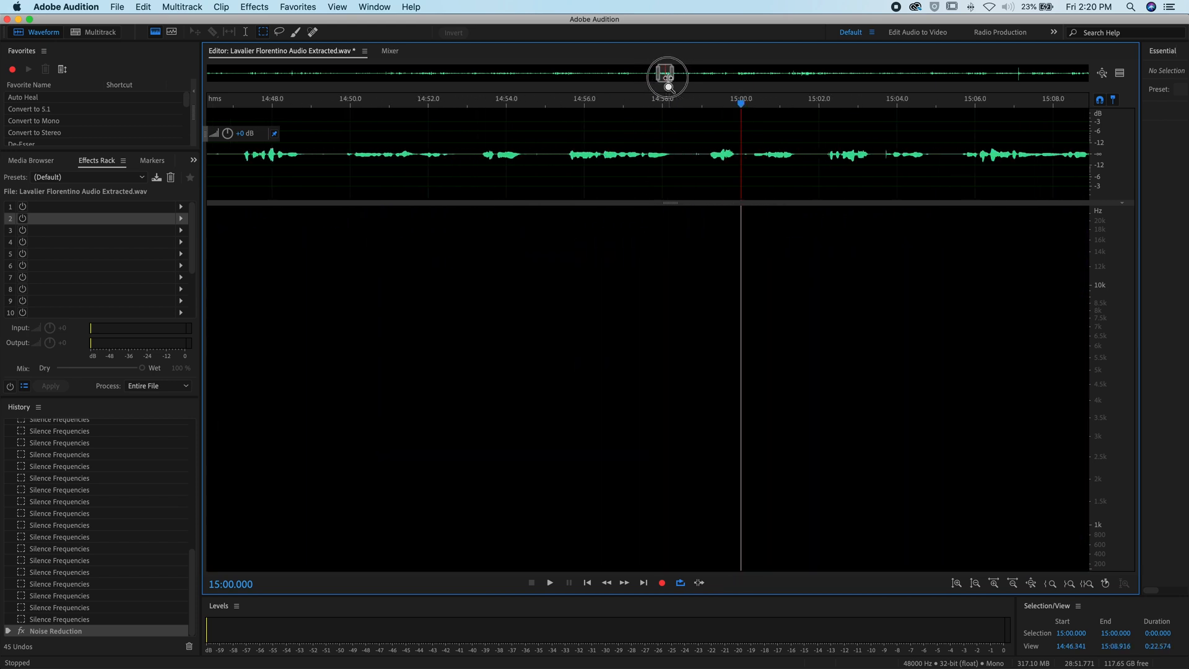
drag(671, 84, 667, 82)
Step: Silence the upper-frequency click at 14:54.7 and play back from 14:52.8 to check
click(518, 289)
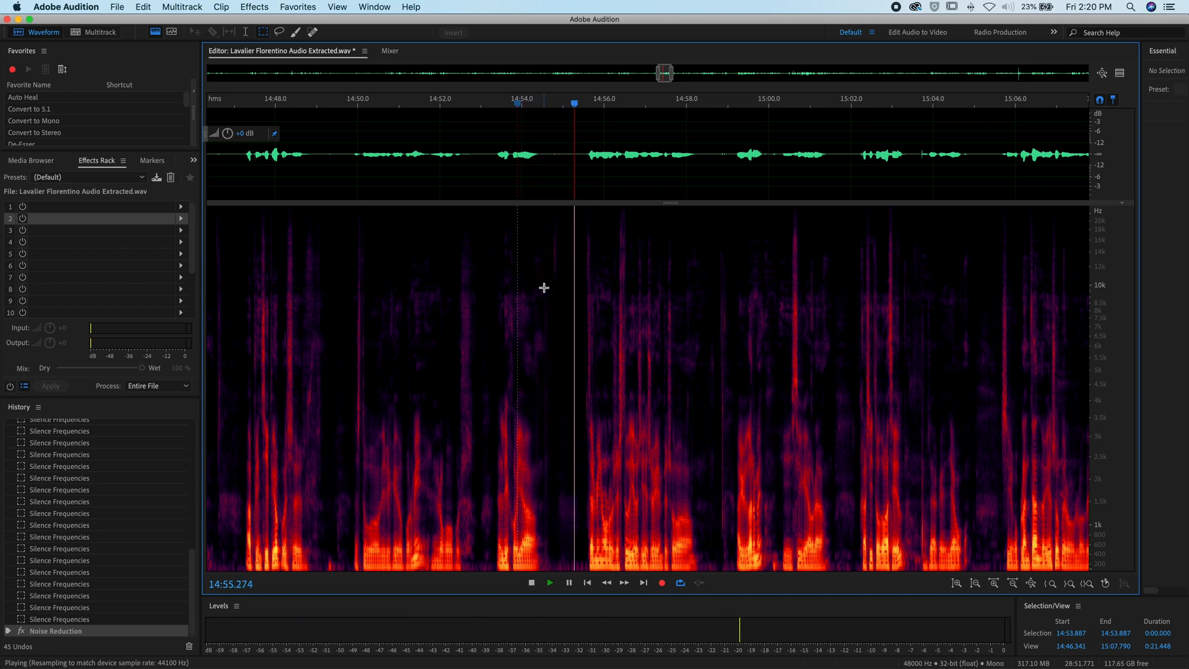
key(space)
drag(556, 214, 562, 296)
key(Delete)
click(474, 330)
key(space)
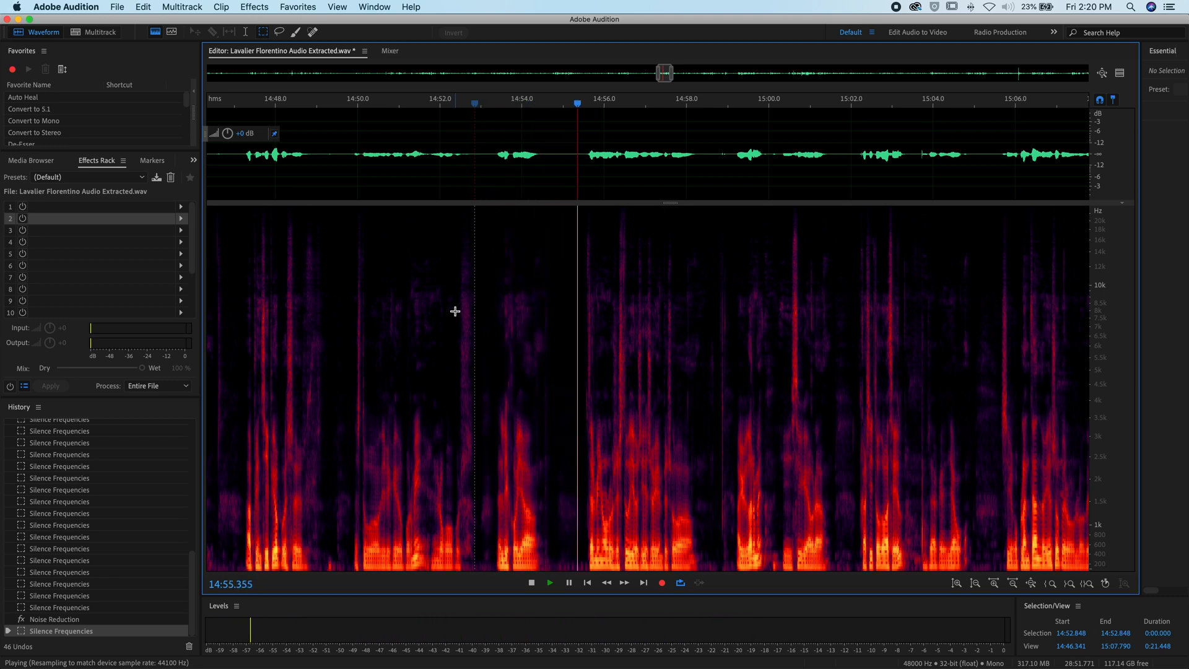
key(space)
Step: Undo to hear the unfixed passage, redo the silencing and confirm the fixed version
key(super+z)
click(520, 296)
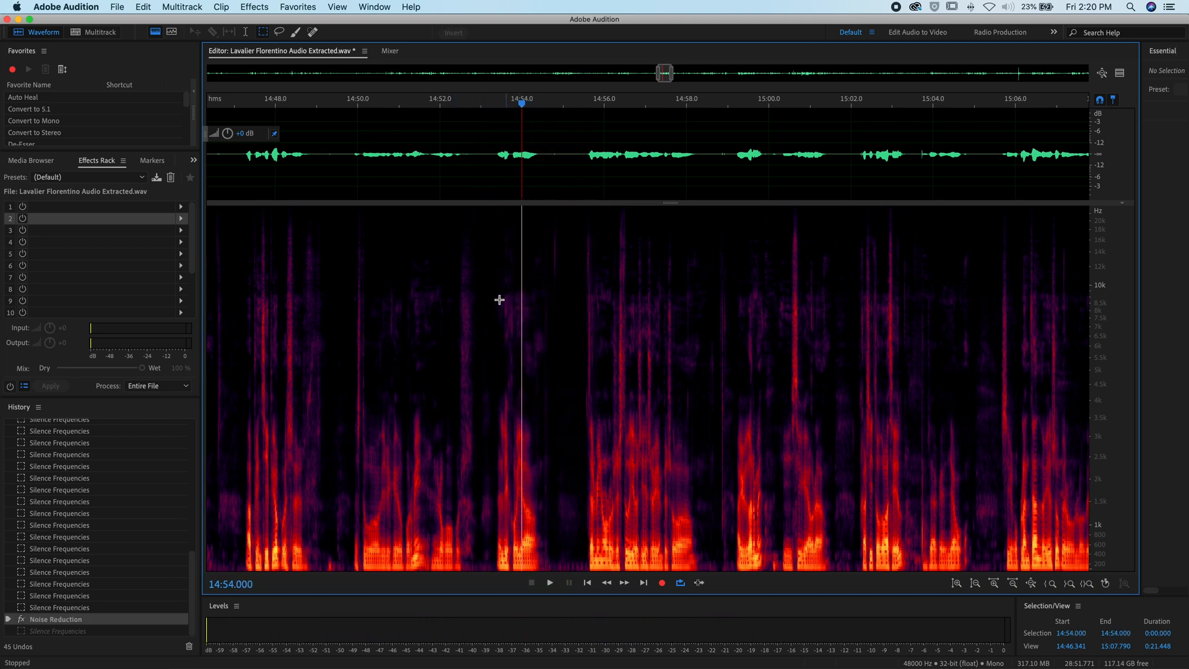
click(500, 304)
key(space)
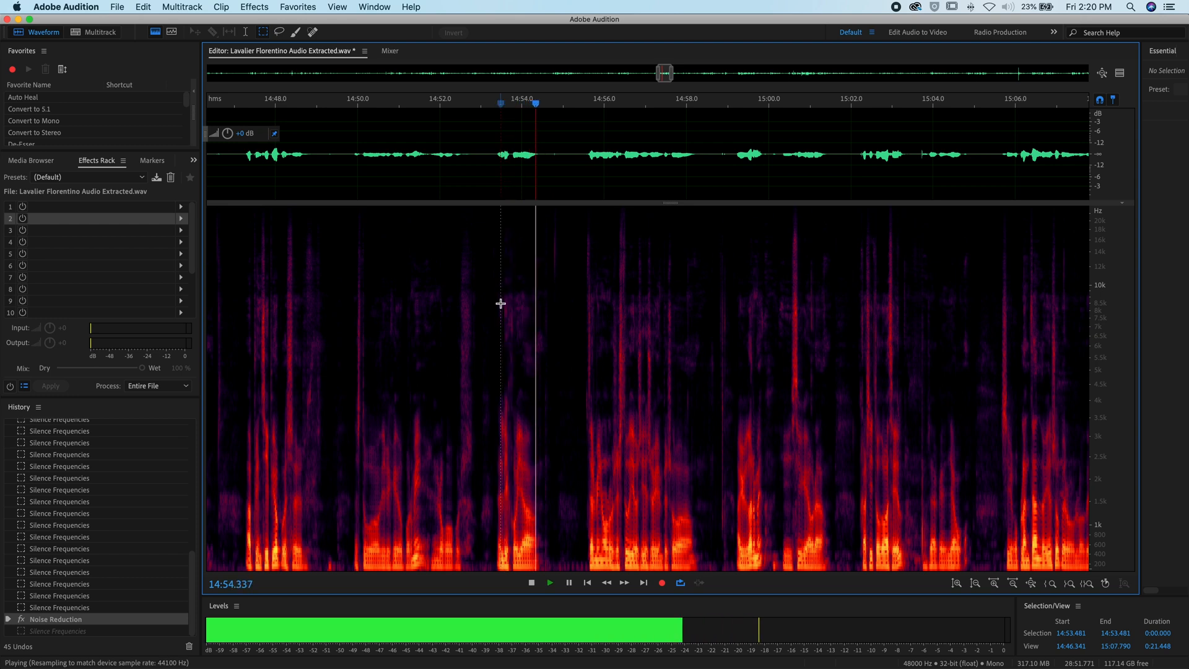
key(space)
key(super+shift+z)
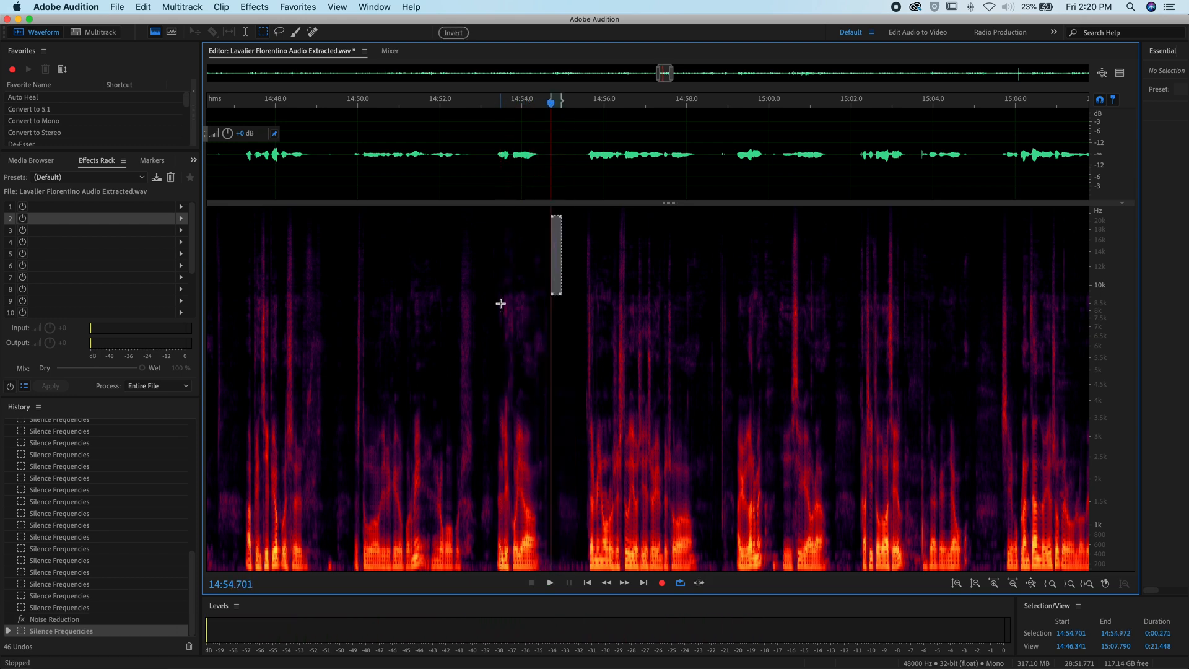
key(space)
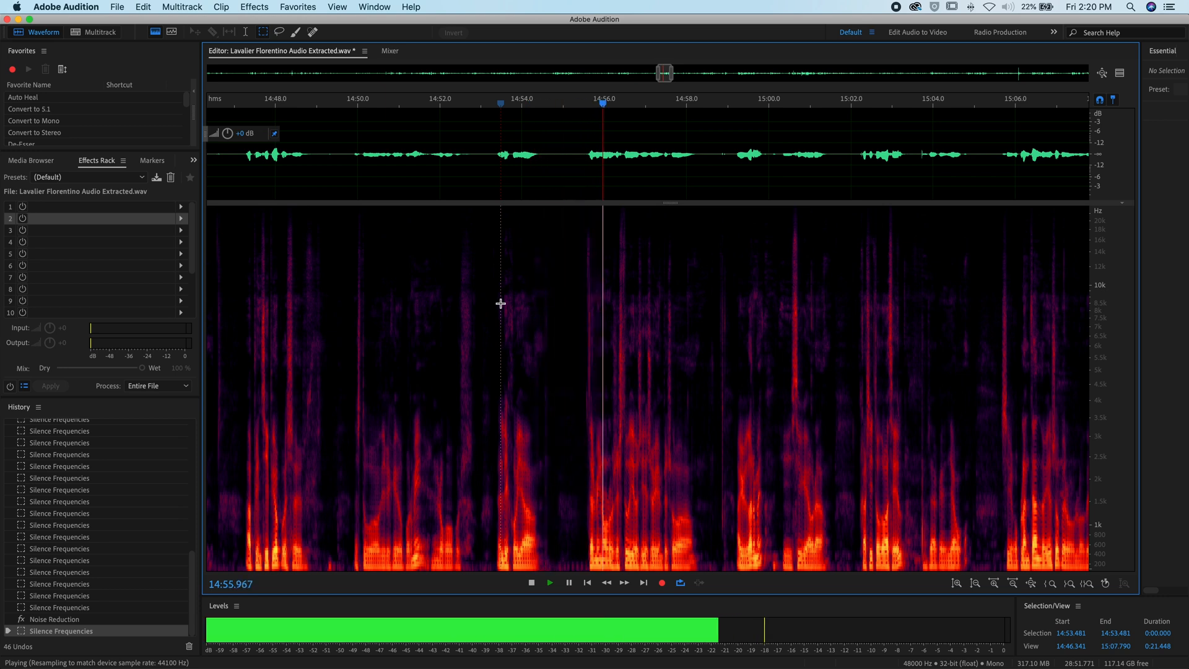
click(612, 316)
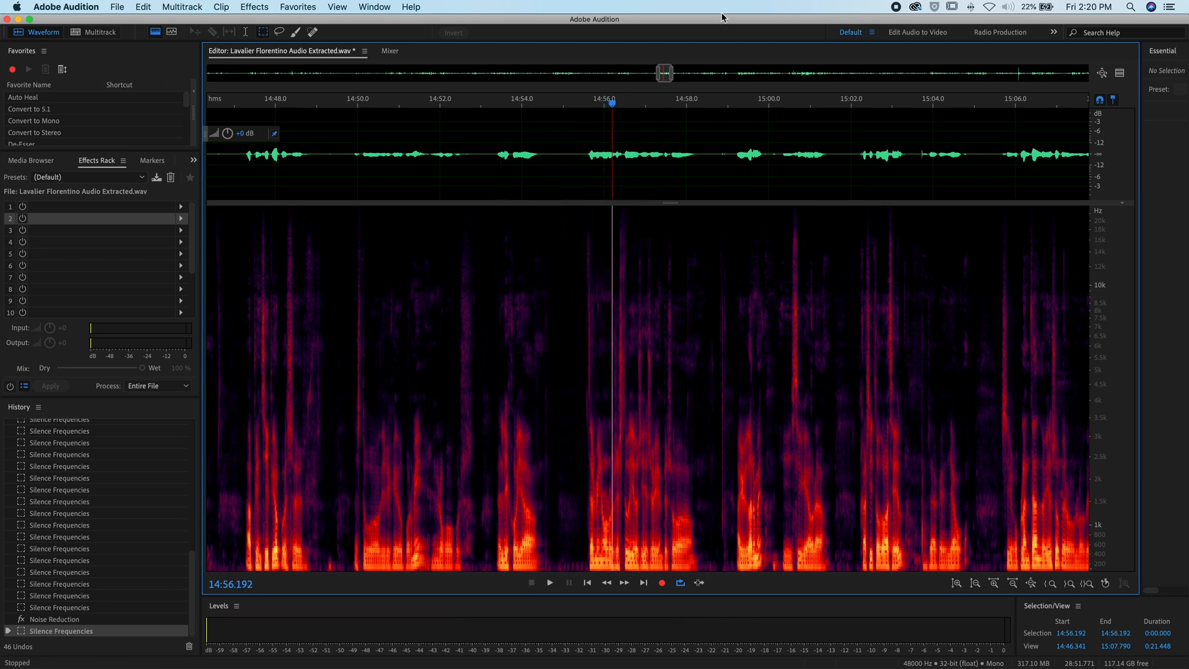
scroll(613, 316, up, 1)
scroll(553, 325, up, 1)
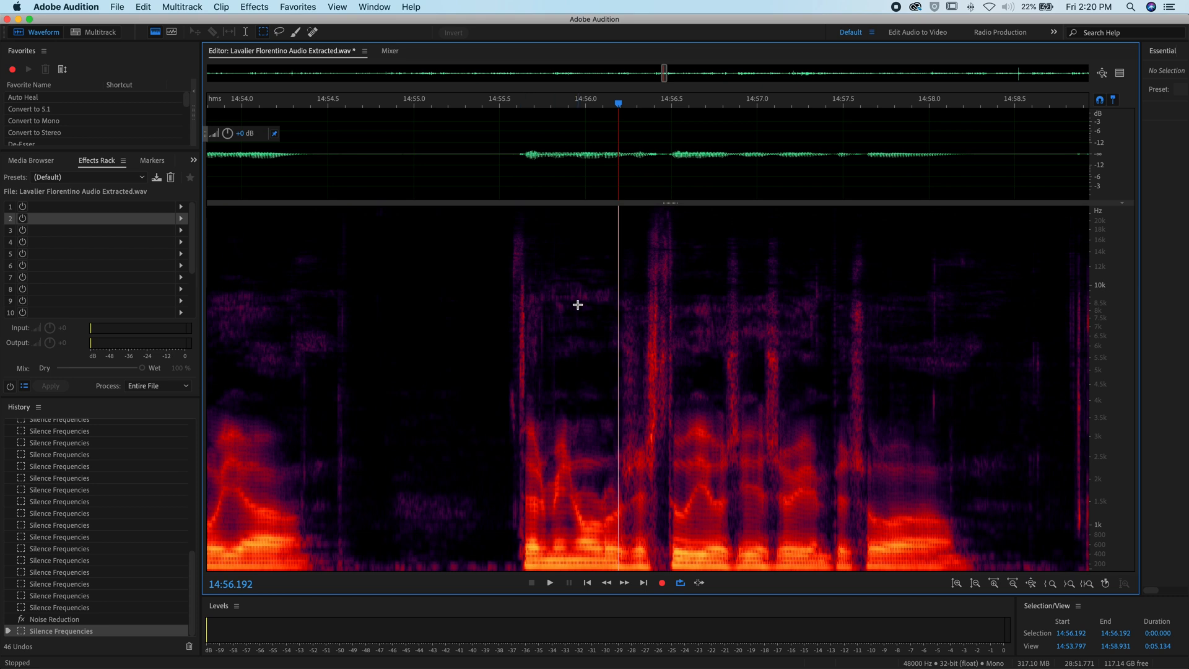
Step: Listen into the click at 14:58.0 and try candidate band selections on it
click(929, 295)
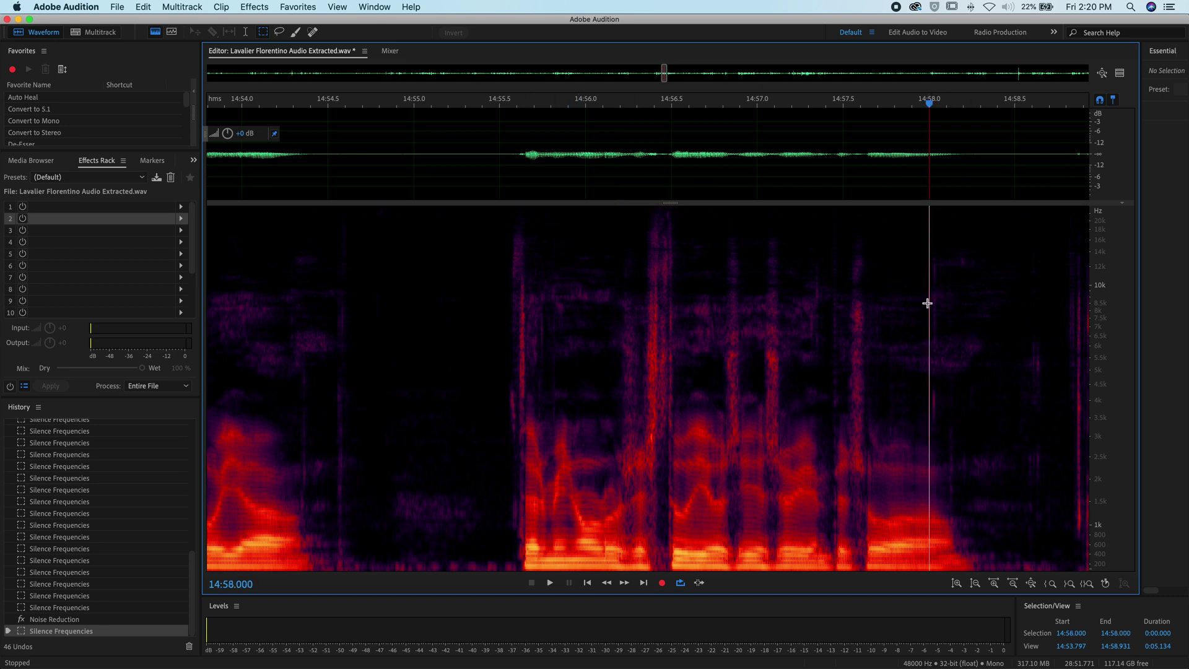
click(867, 290)
key(space)
key(space)
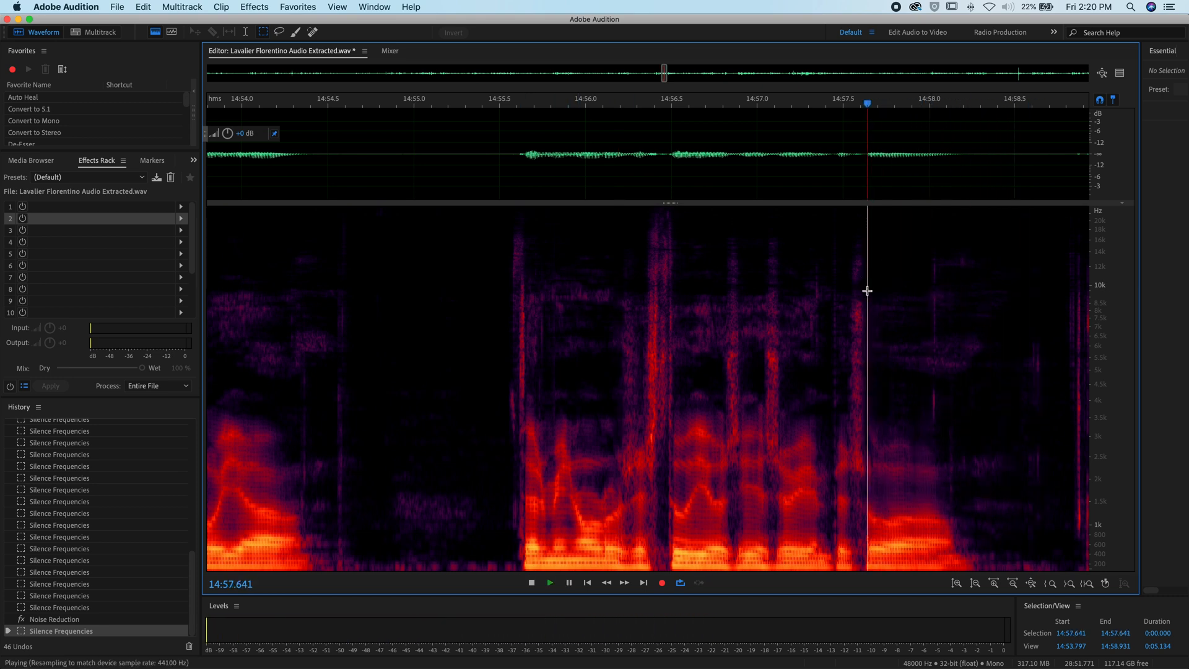
key(space)
drag(930, 235, 937, 343)
click(953, 311)
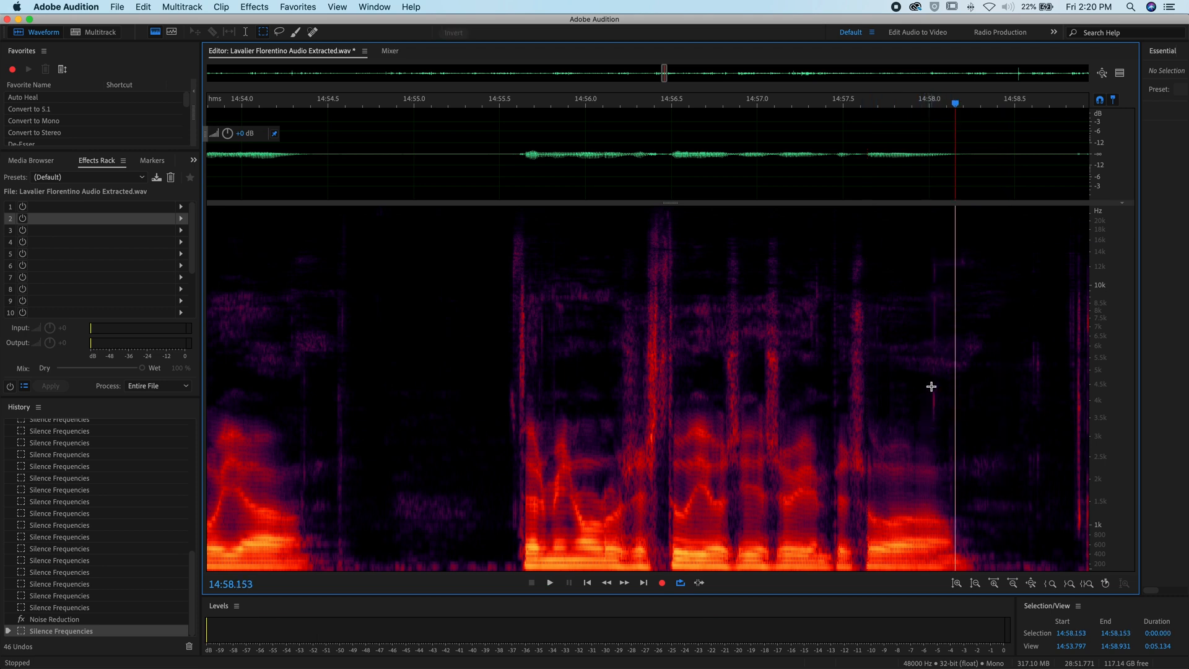
drag(931, 385, 937, 423)
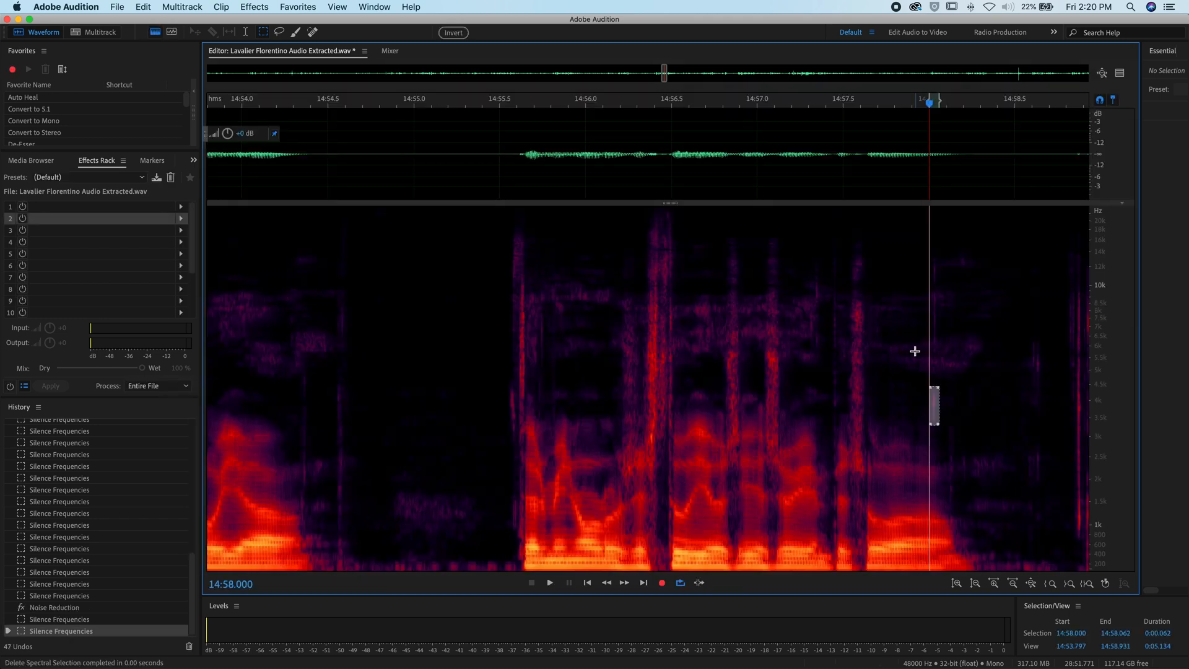
click(913, 335)
Step: Silence two small frequency bands of the 14:58.0 click, play back, and mark the remaining band
drag(932, 254, 937, 288)
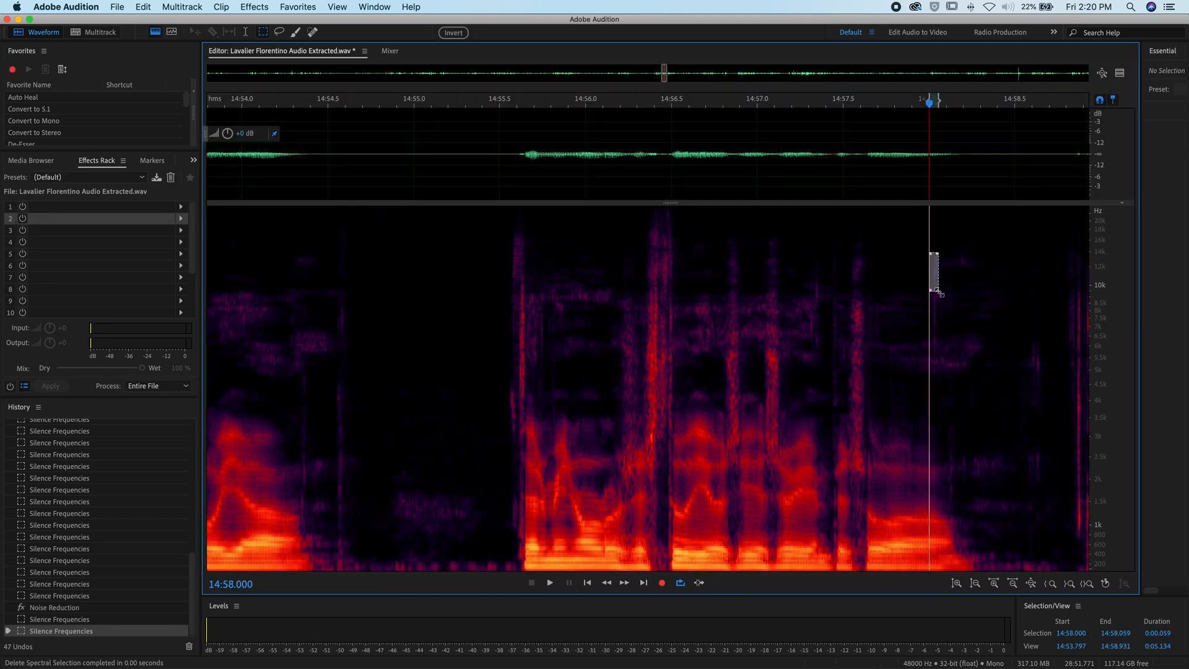
key(Delete)
click(931, 327)
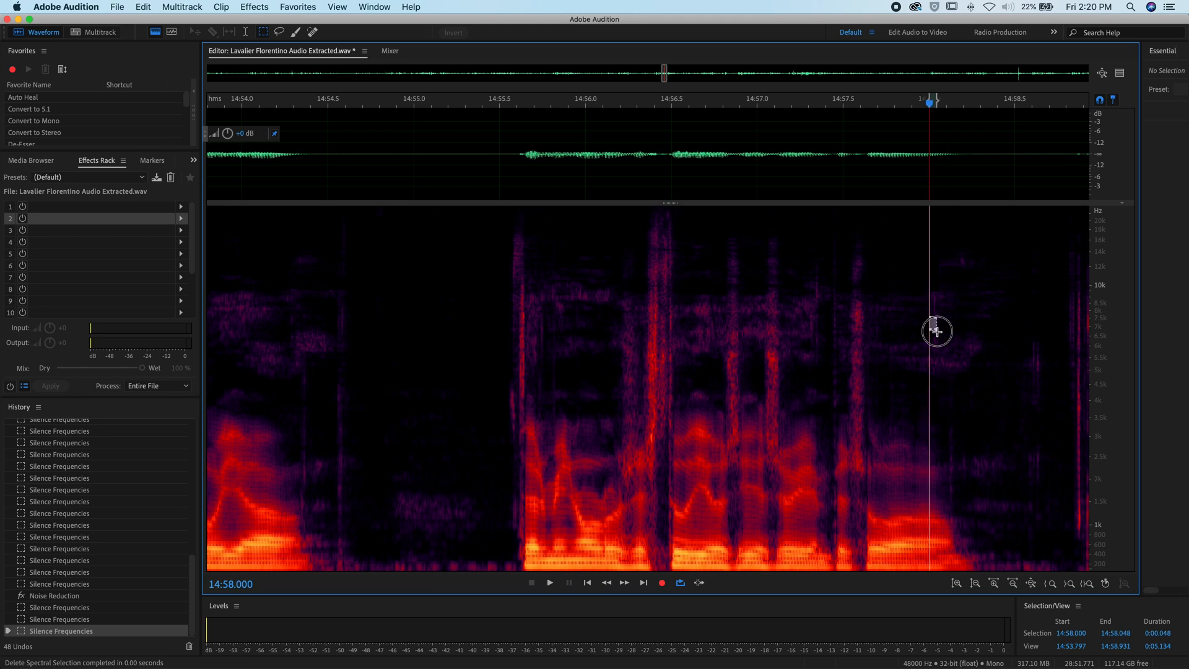
key(Delete)
click(900, 320)
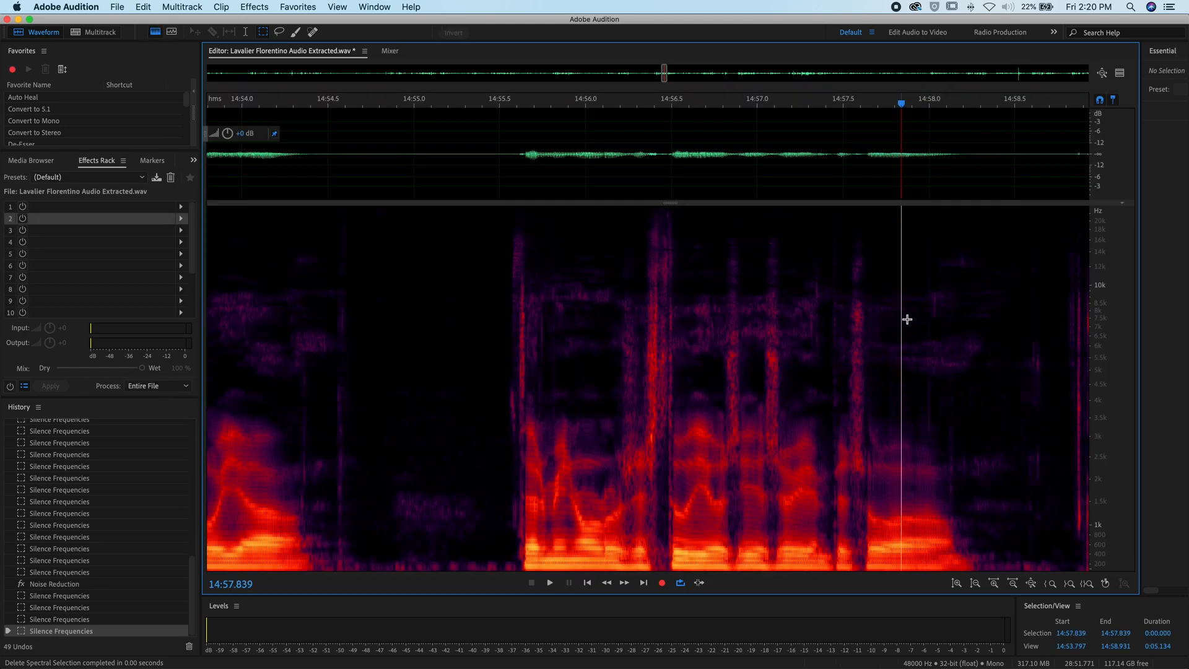
key(space)
click(853, 312)
key(space)
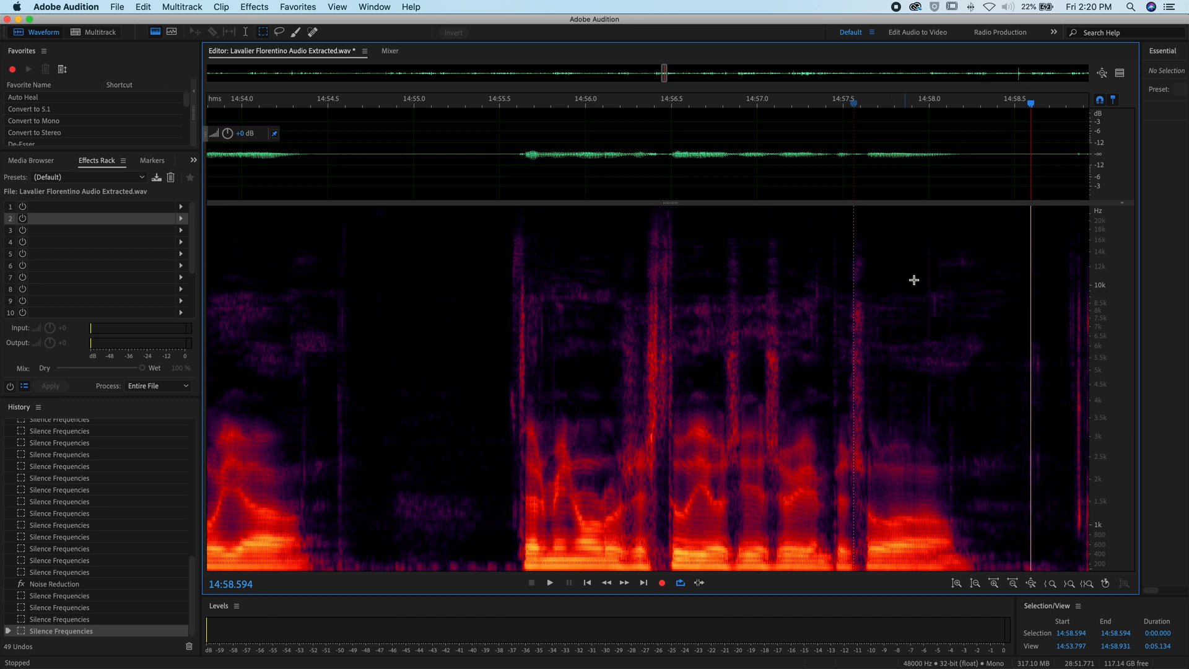
click(934, 296)
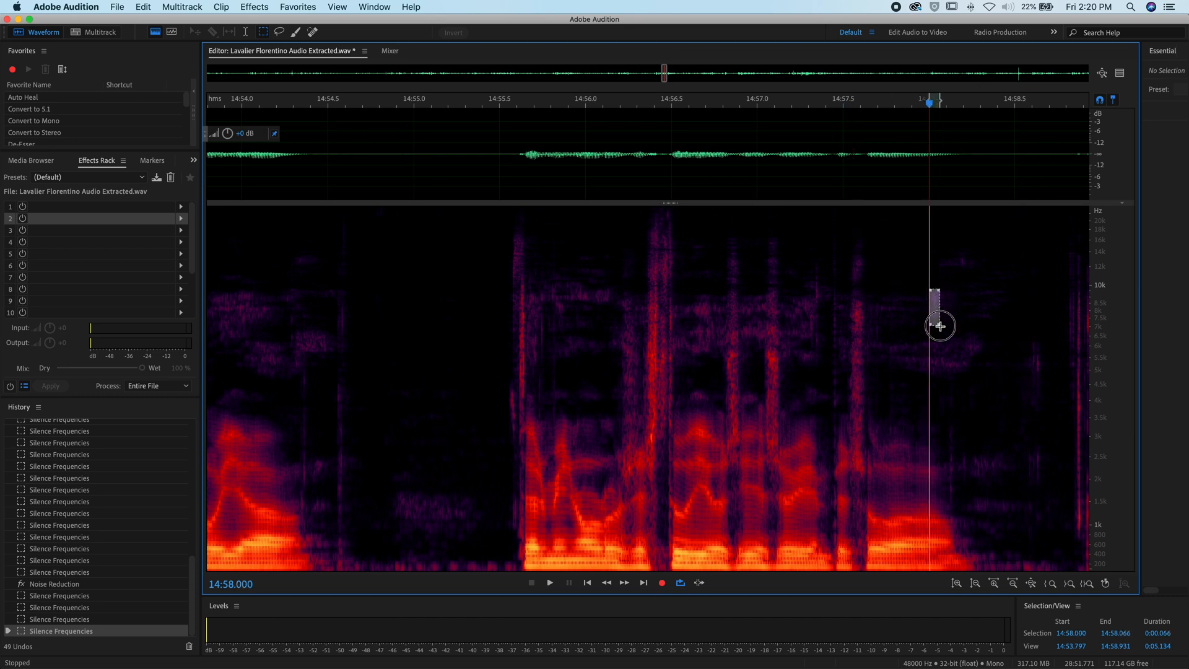
Step: Lower the leftover click band at 14:58.0 by −7.2 dB and play back from 14:57.5
click(231, 142)
click(847, 332)
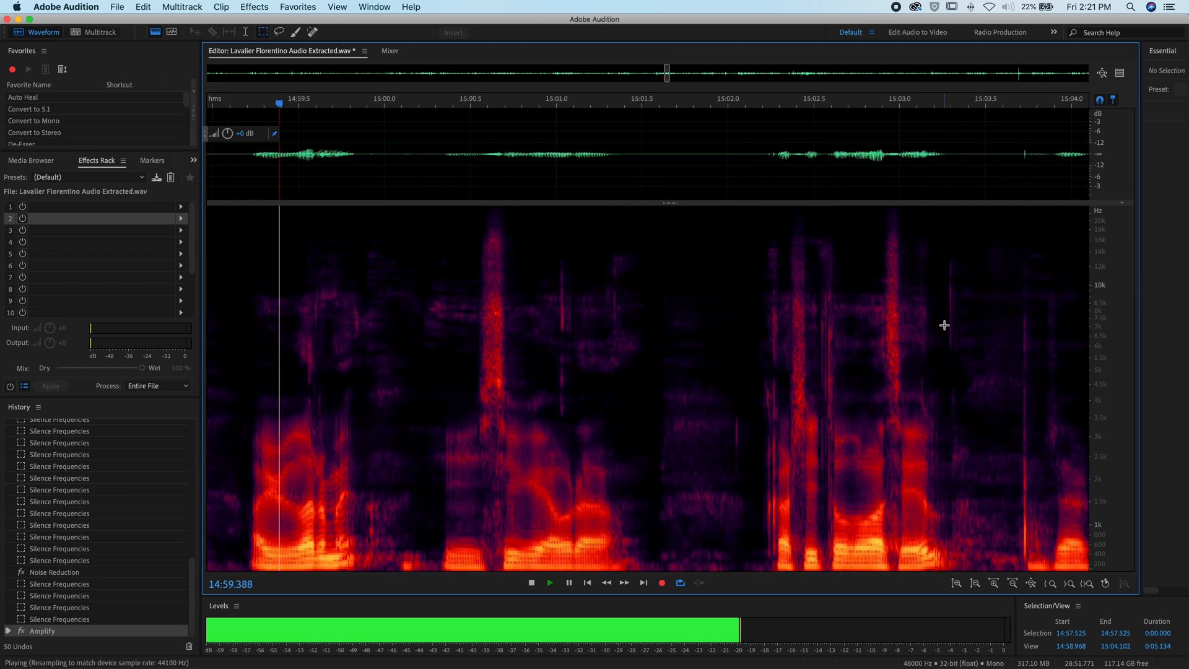
key(space)
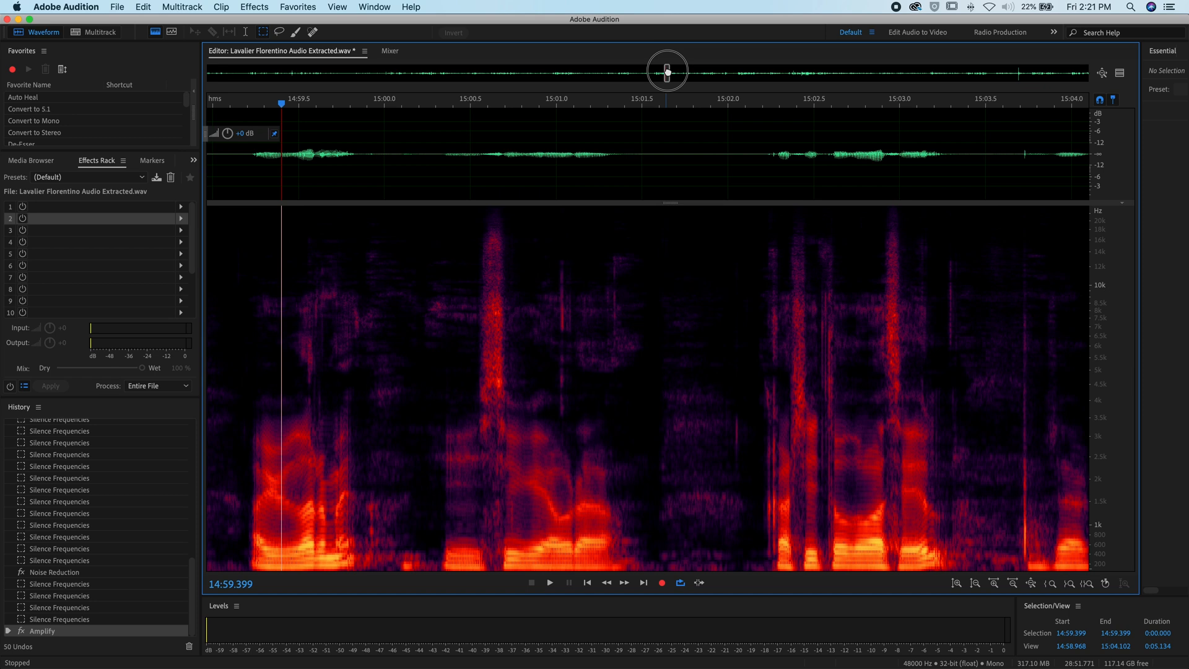
scroll(667, 72, down, 3)
scroll(667, 72, down, 3)
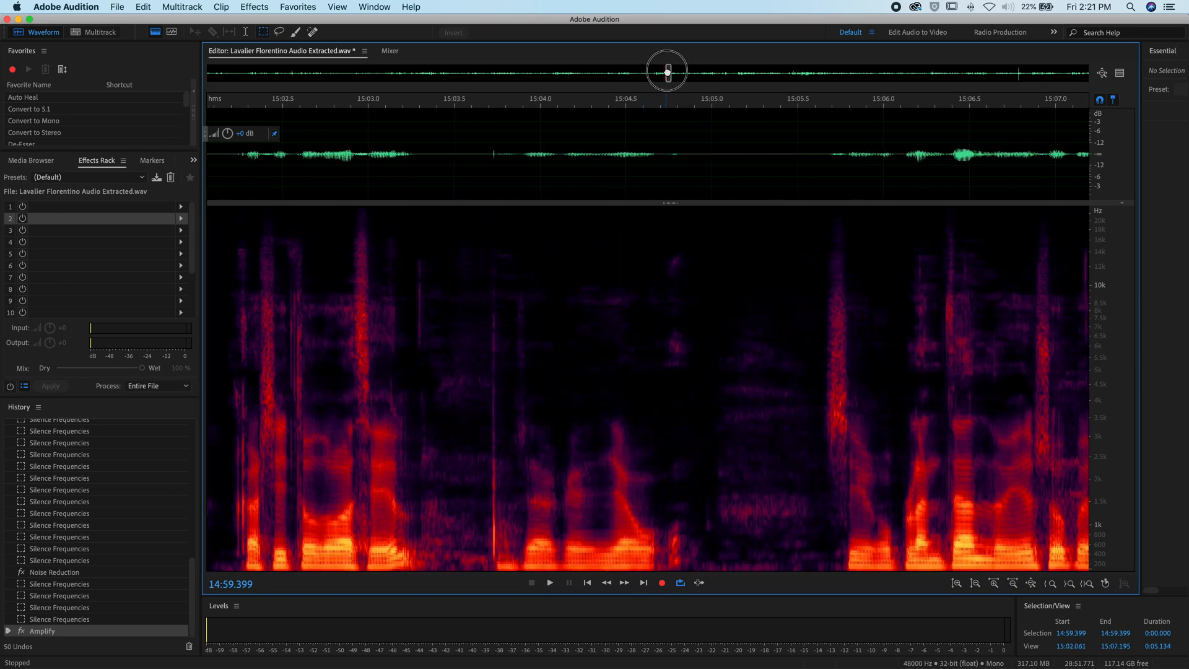
scroll(667, 72, up, 3)
scroll(667, 72, up, 3)
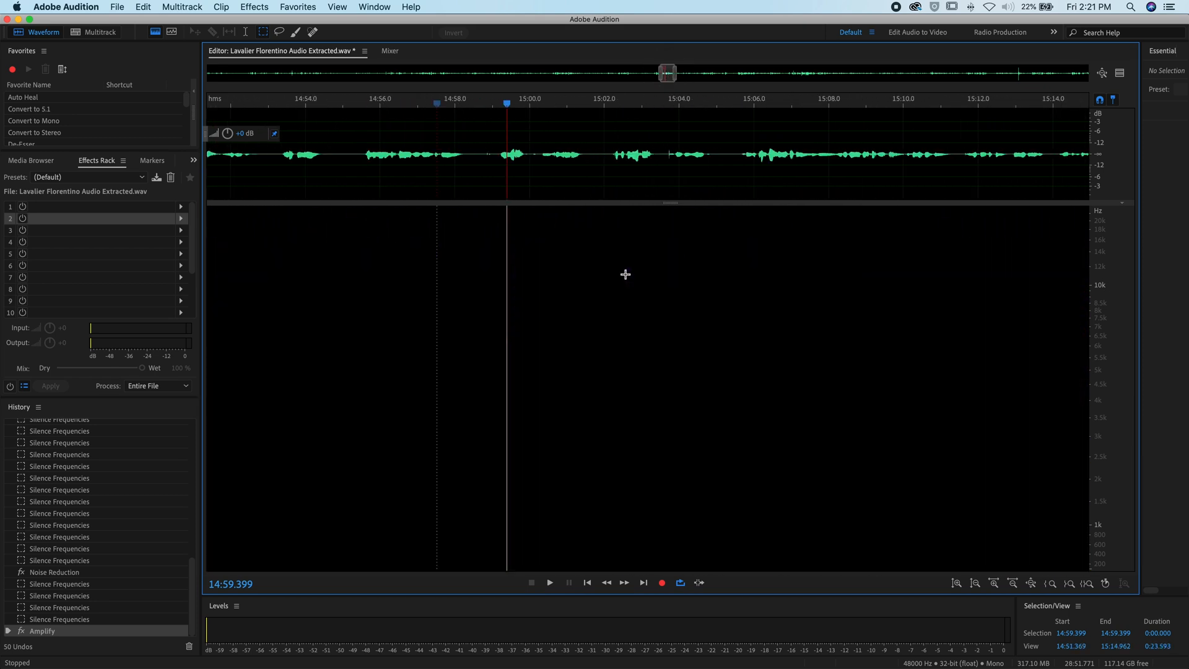
scroll(599, 316, up, 3)
scroll(694, 356, up, 3)
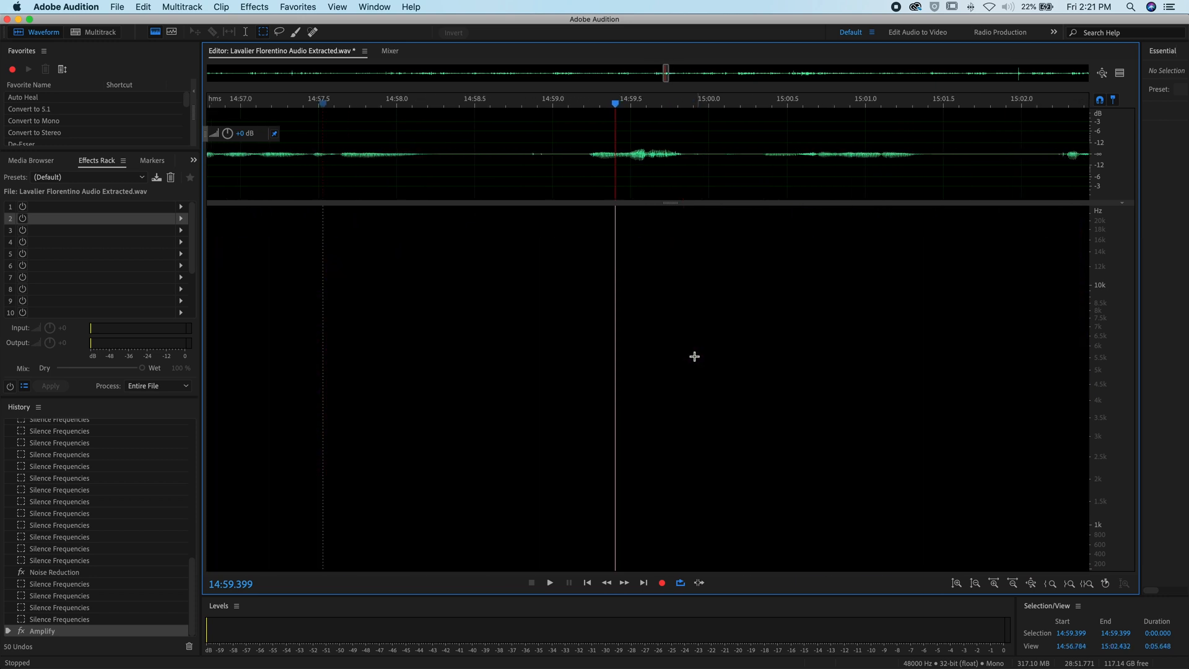
scroll(694, 357, up, 2)
scroll(557, 343, down, 1)
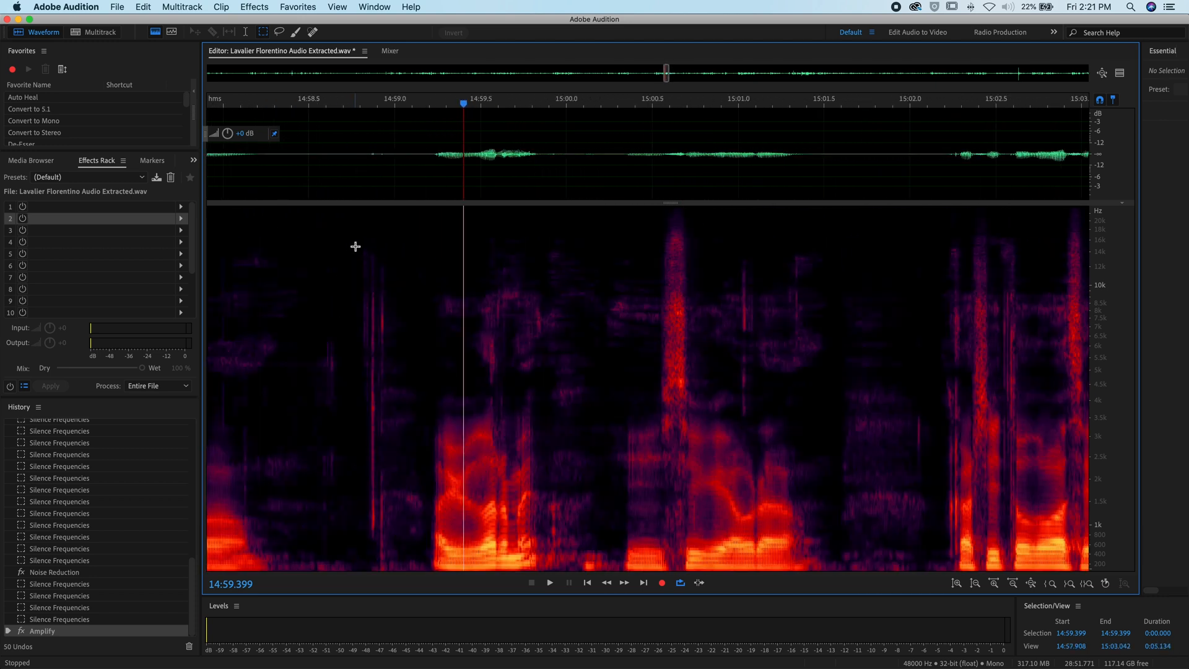
Step: Preview the click near 14:58.8 on its own and in context from 14:57.5
drag(357, 247, 395, 553)
key(space)
key(space)
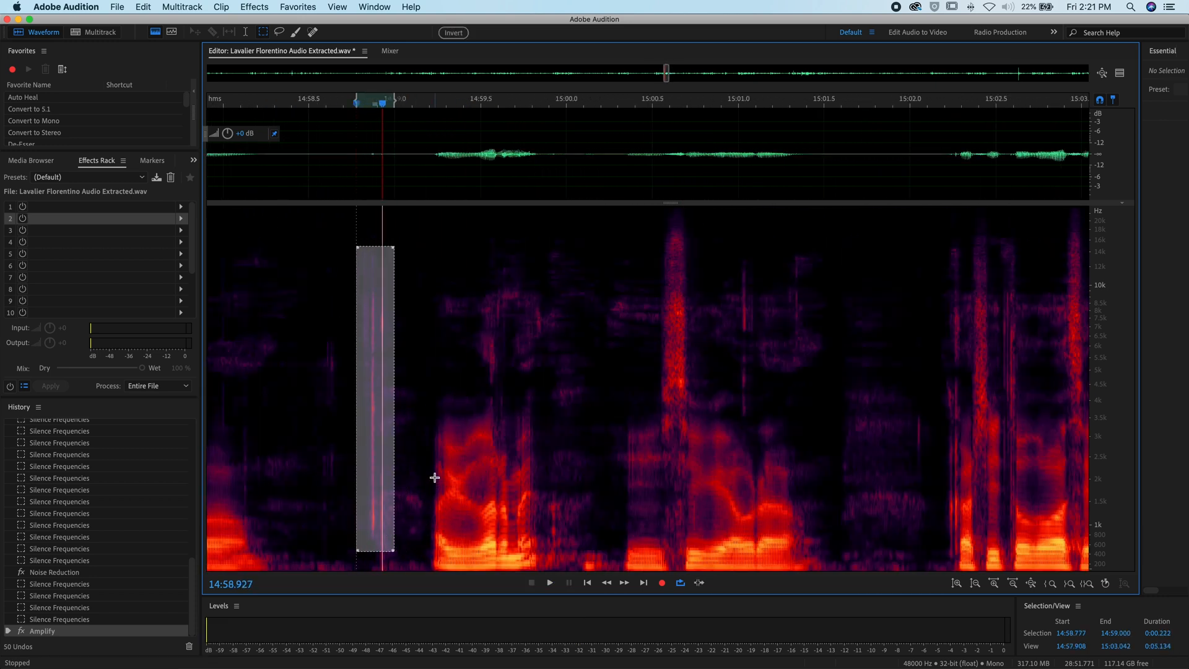
click(434, 479)
scroll(434, 478, down, 3)
click(448, 372)
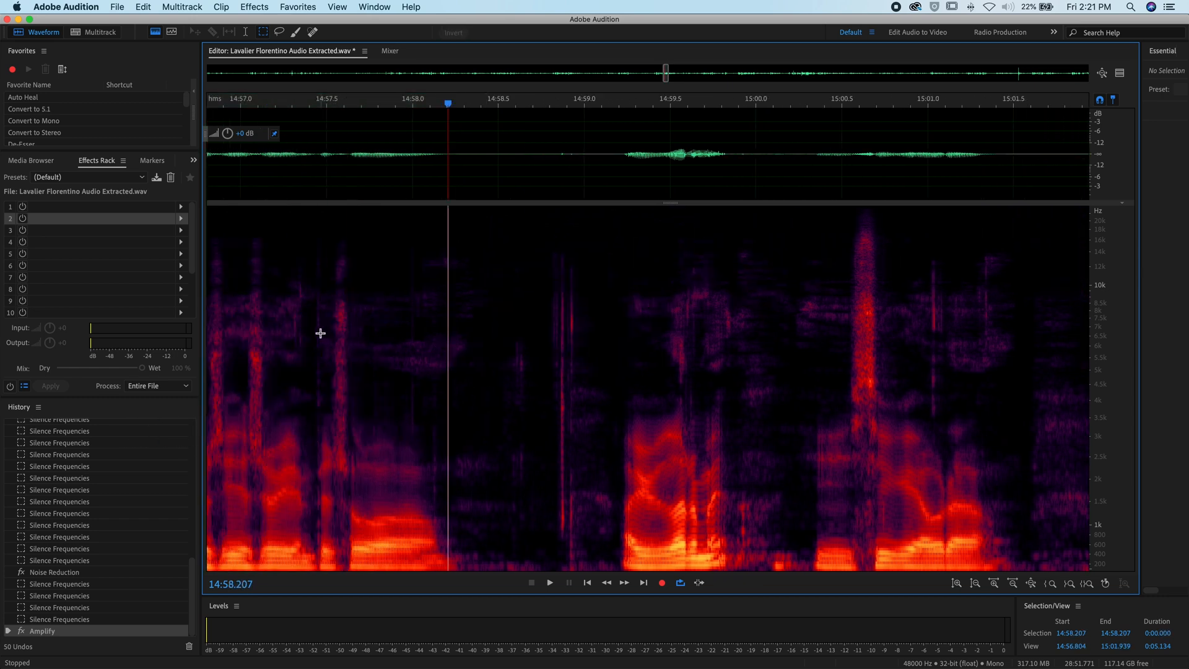
click(320, 332)
key(space)
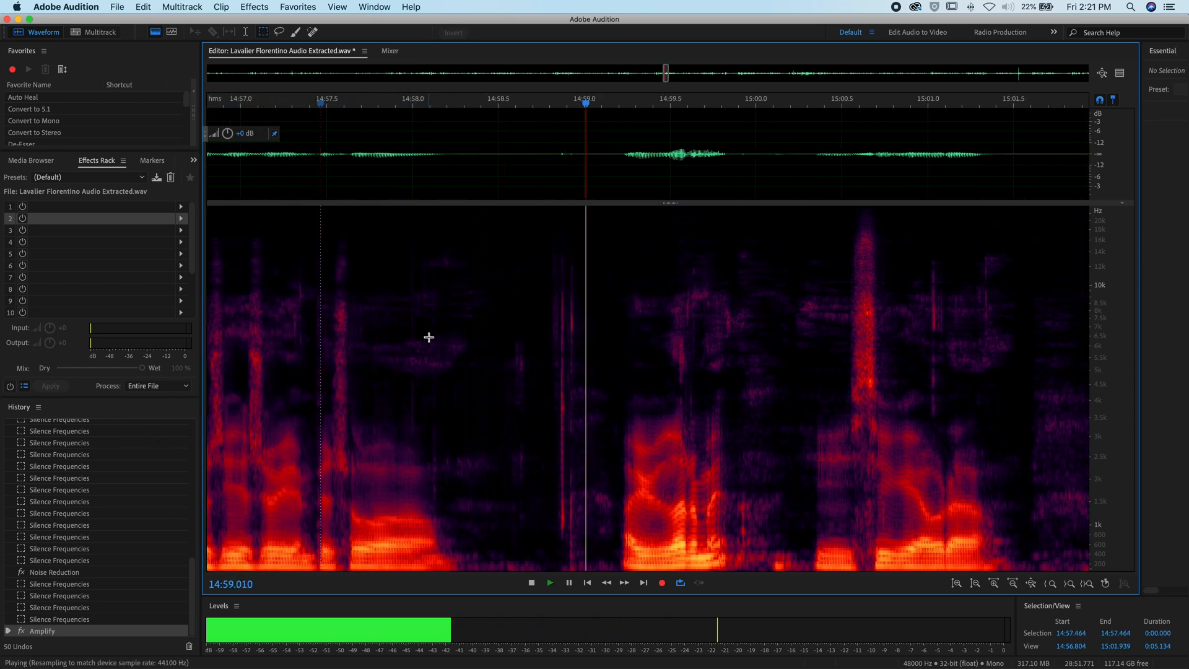
key(space)
Step: Silence the narrow click near 14:58.8 and listen back to the edited passage
drag(547, 240, 577, 548)
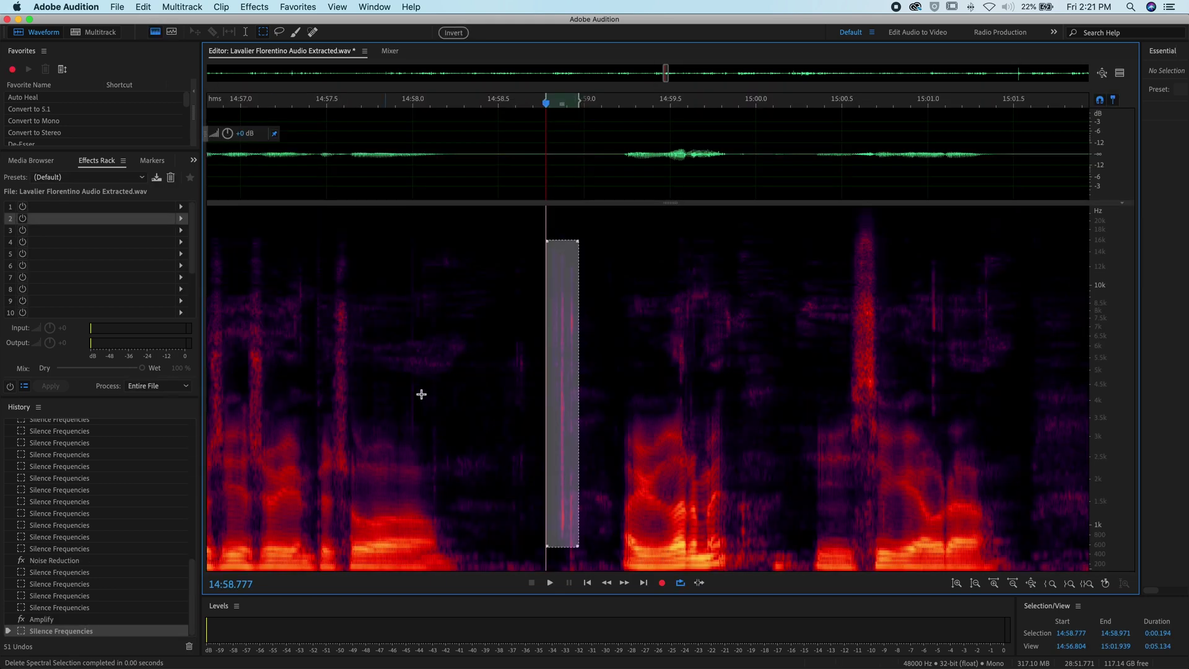
key(Delete)
click(335, 379)
key(space)
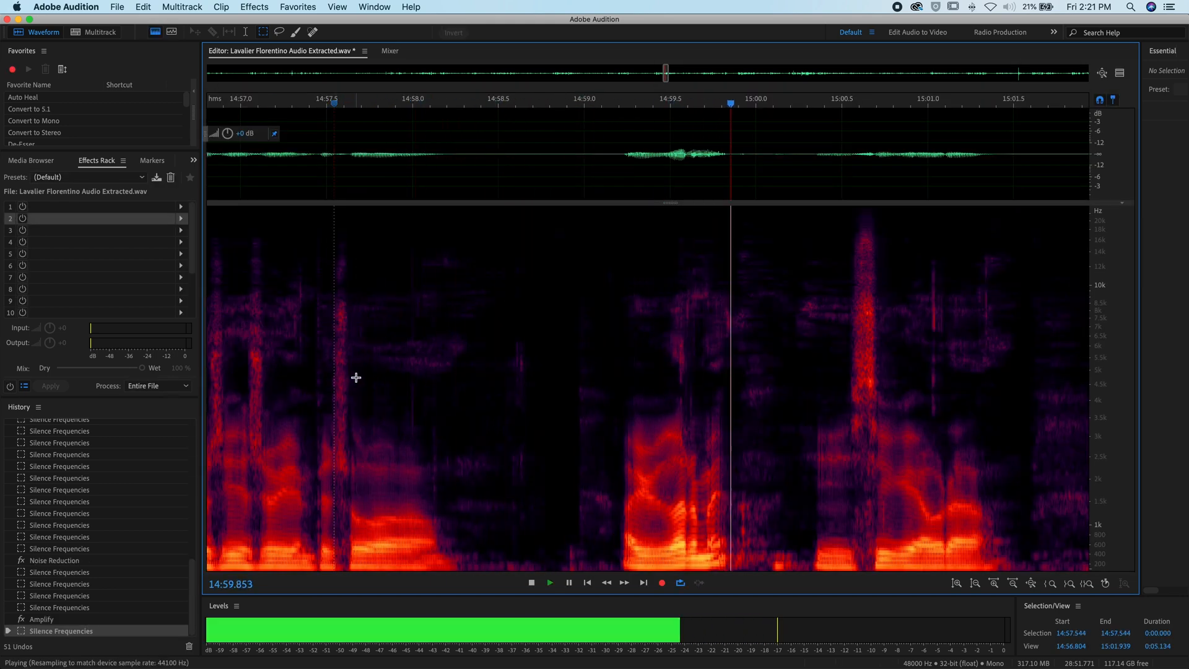
key(space)
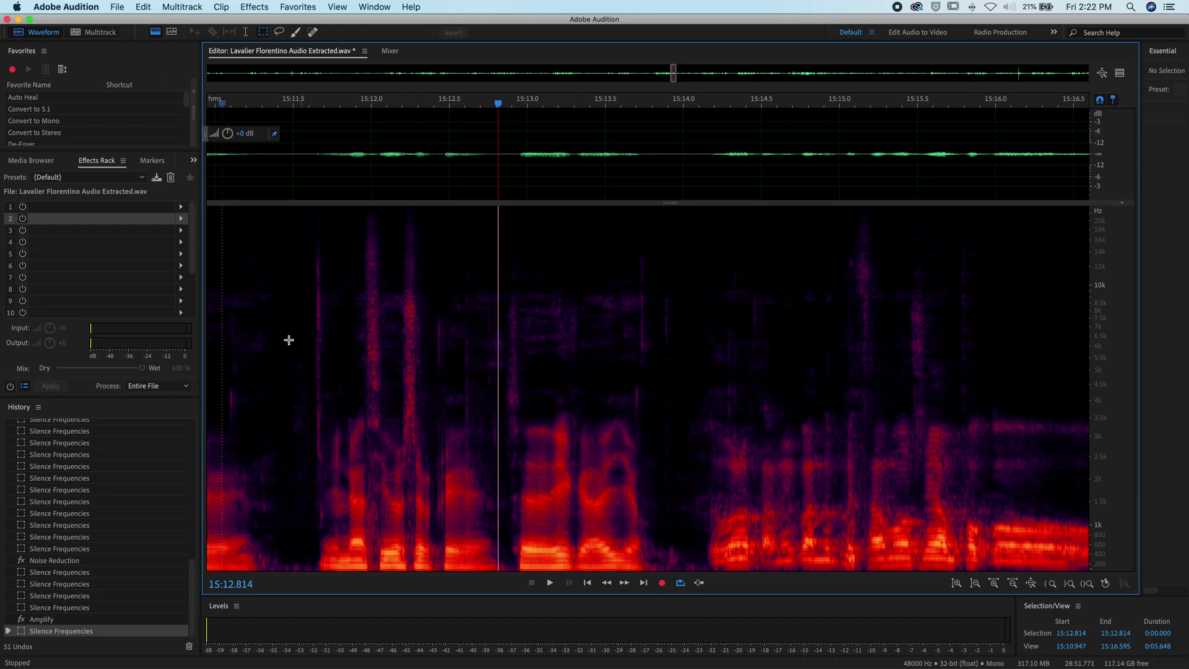
Step: Listen around 15:11–15:13 and probe the click streaks at 15:11.6, 15:12.4 and 15:12.57
click(257, 353)
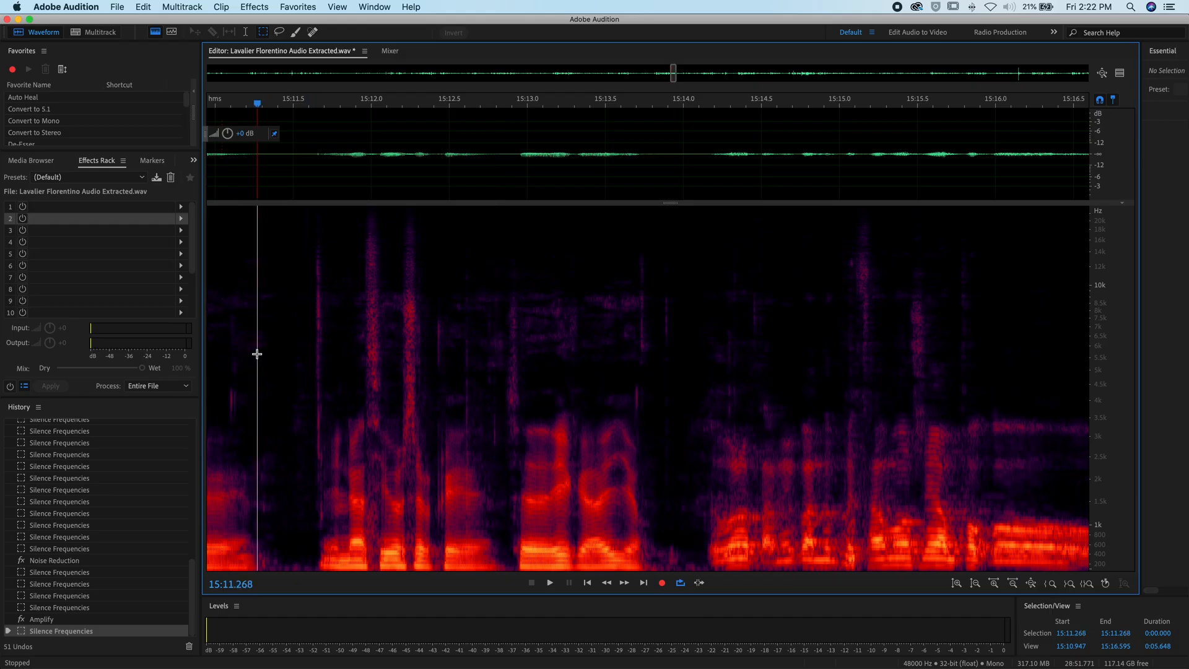
key(space)
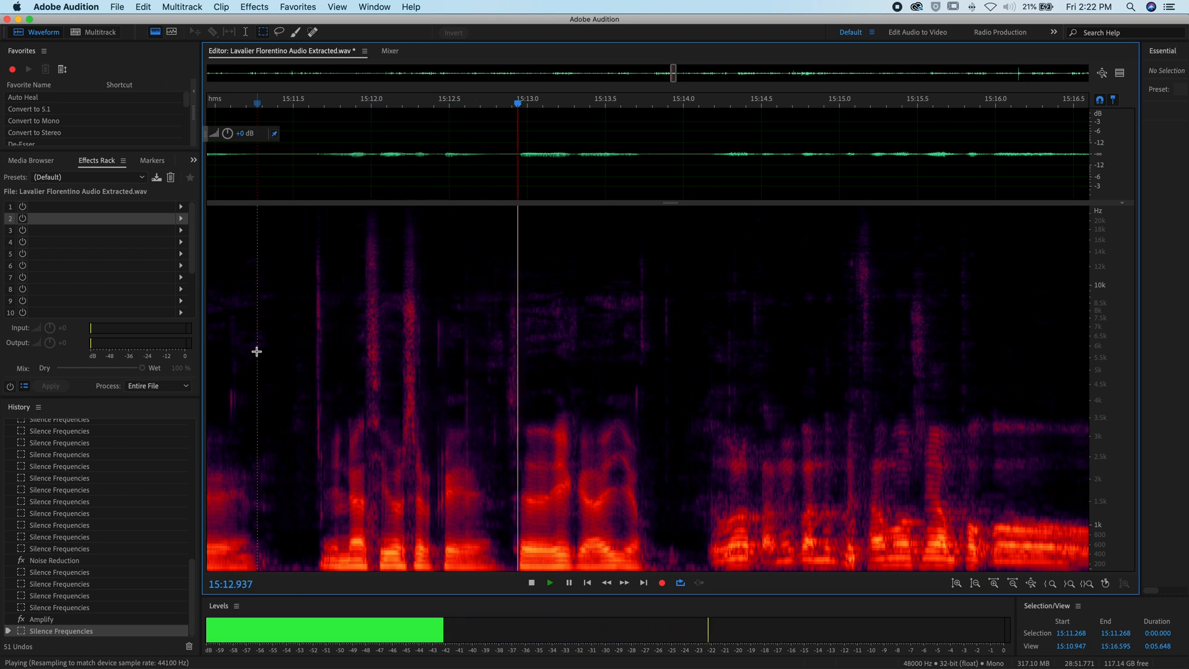
key(space)
drag(308, 236, 326, 484)
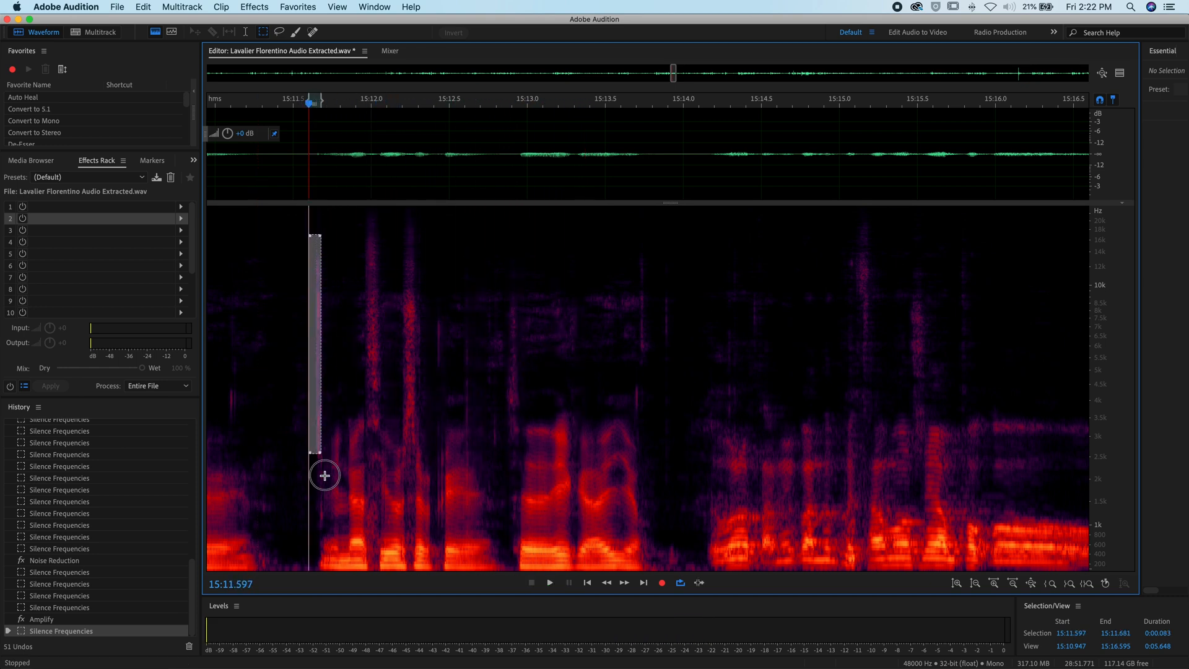
drag(436, 293, 446, 392)
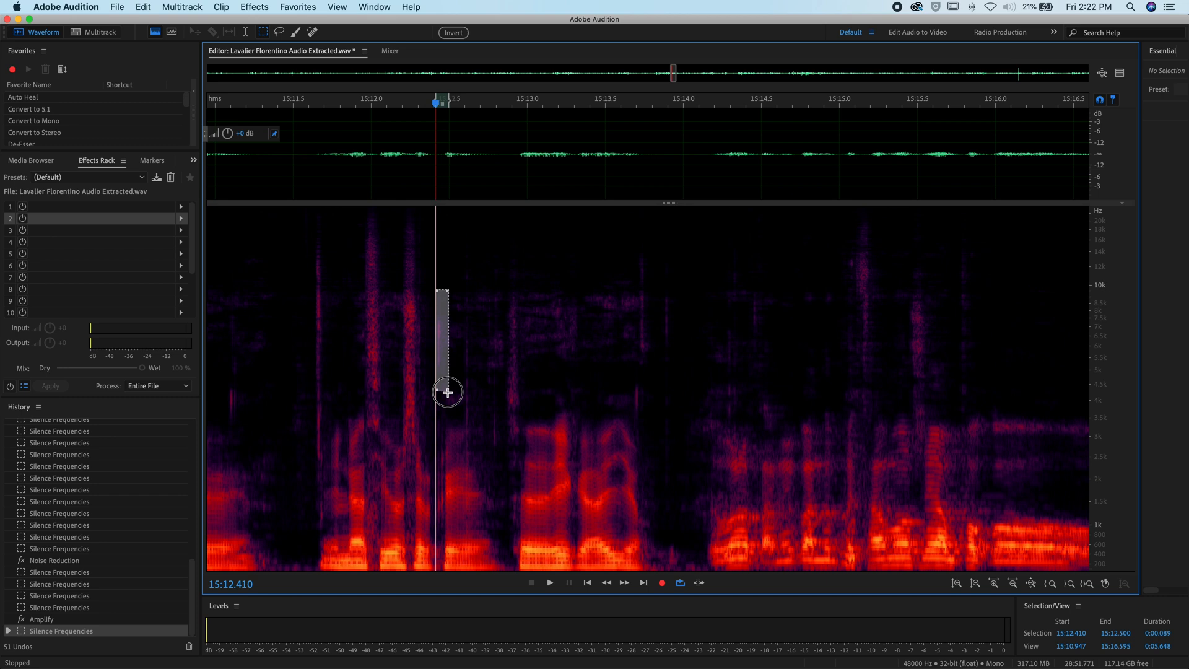
drag(462, 293, 475, 500)
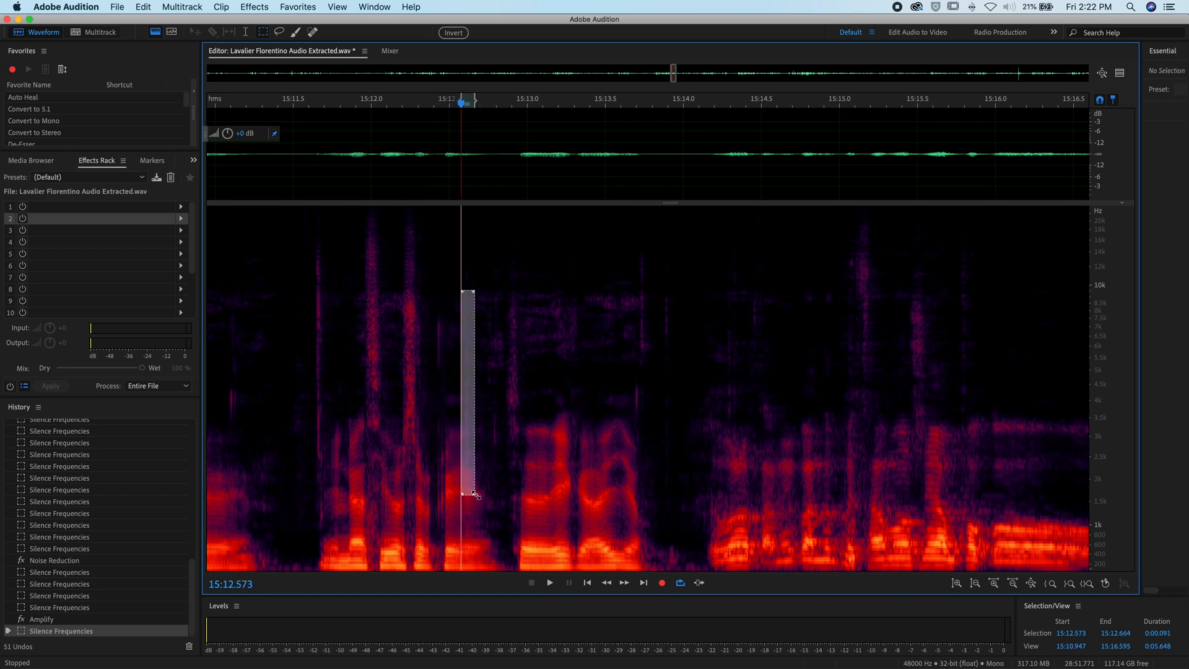
drag(482, 402, 498, 409)
click(543, 408)
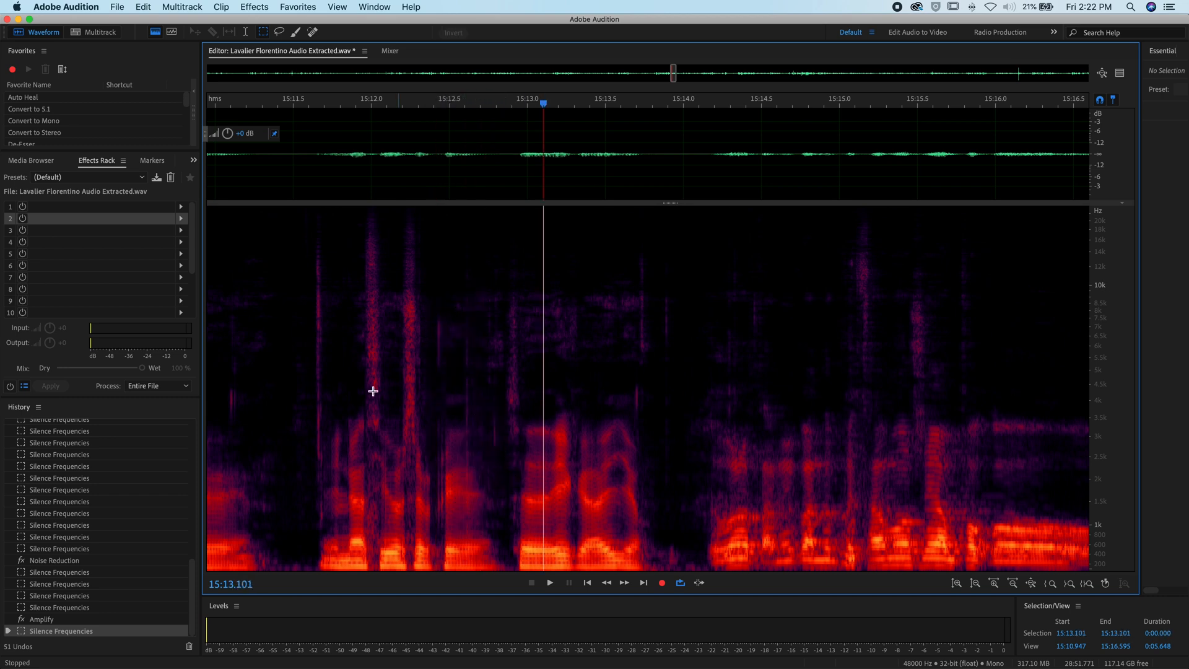
click(282, 307)
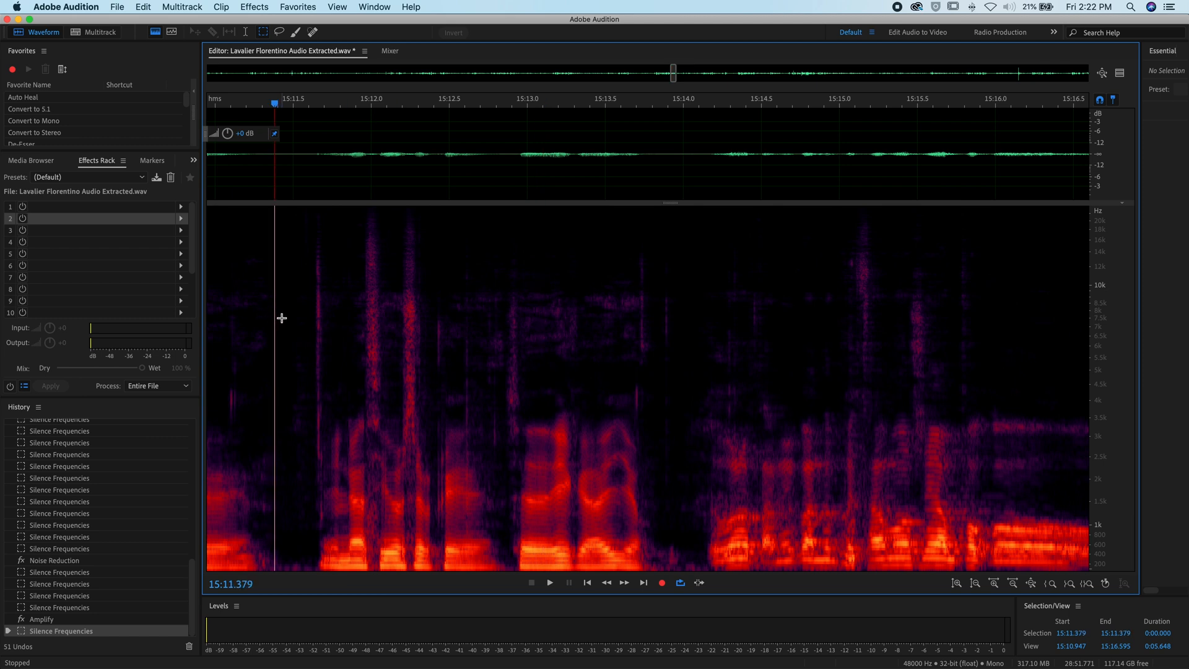
click(322, 305)
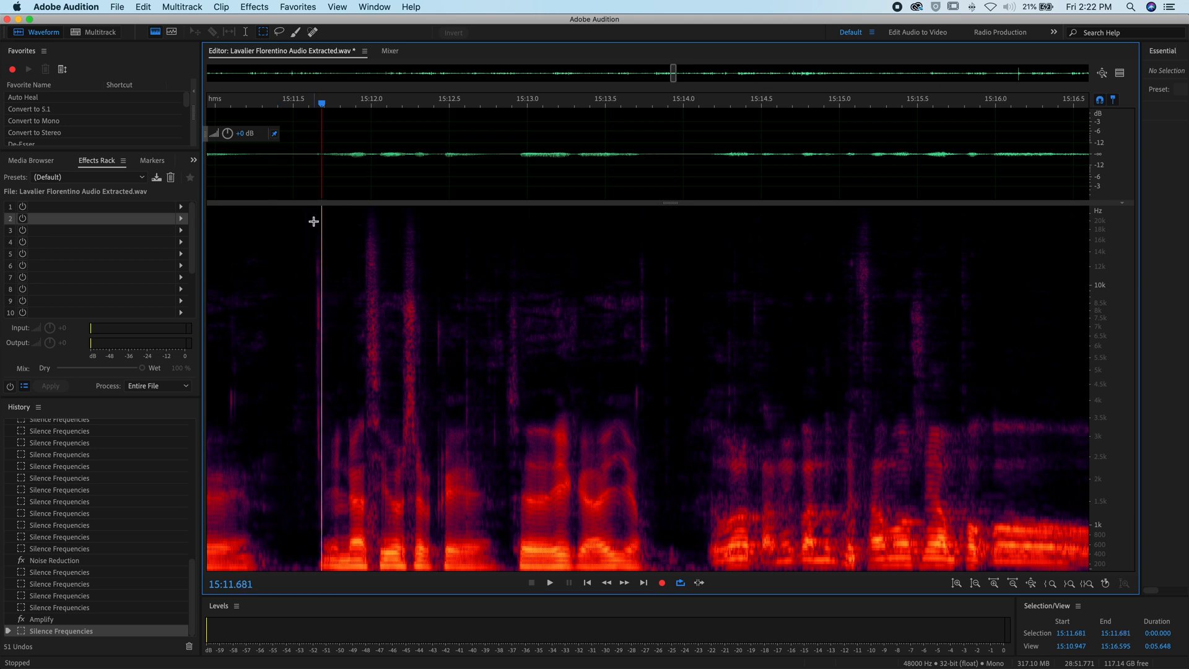
Step: Silence the tall narrow click near 15:11.65 and replay the passage from 15:11
drag(316, 214, 326, 520)
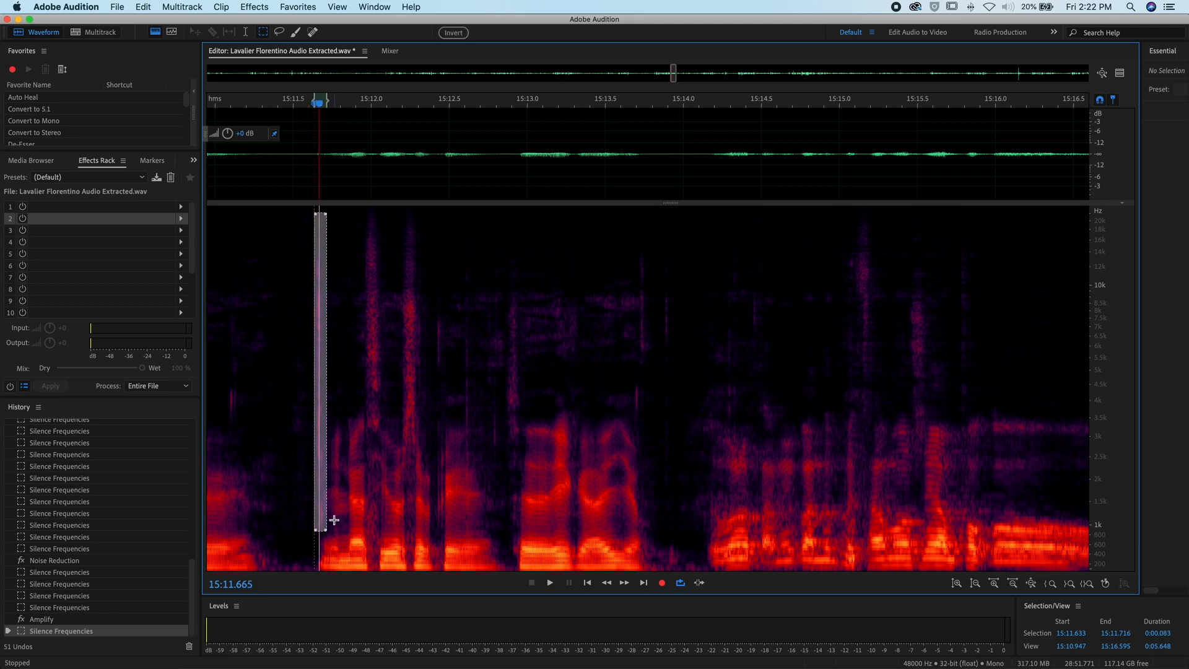
key(Delete)
click(215, 410)
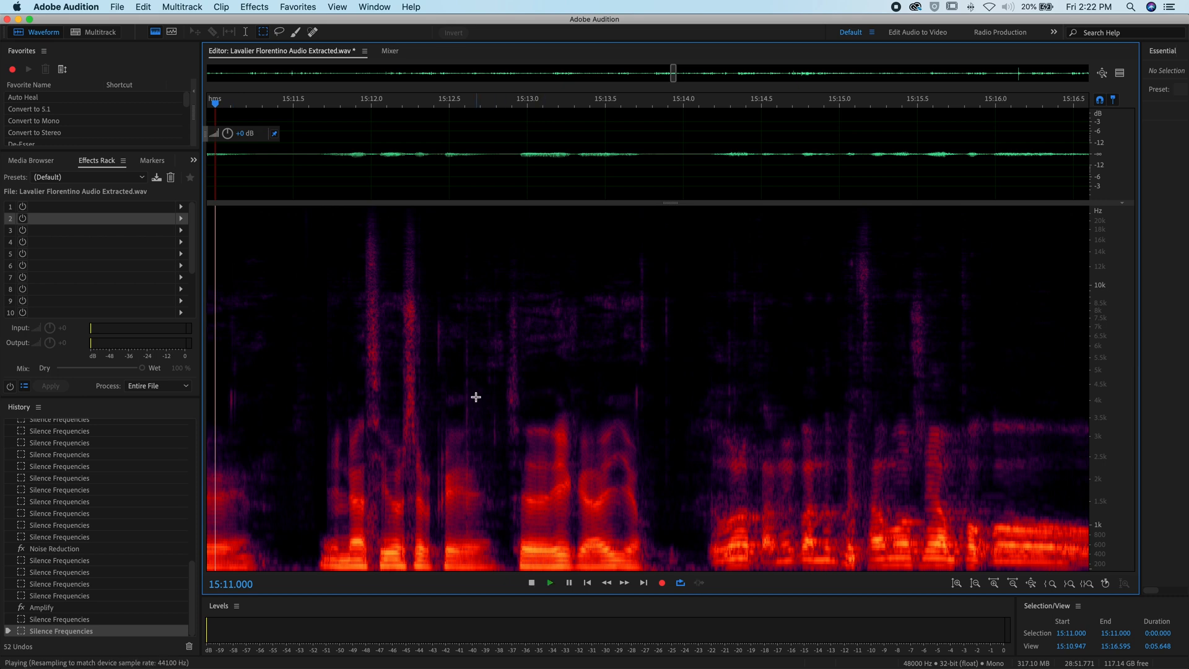
key(space)
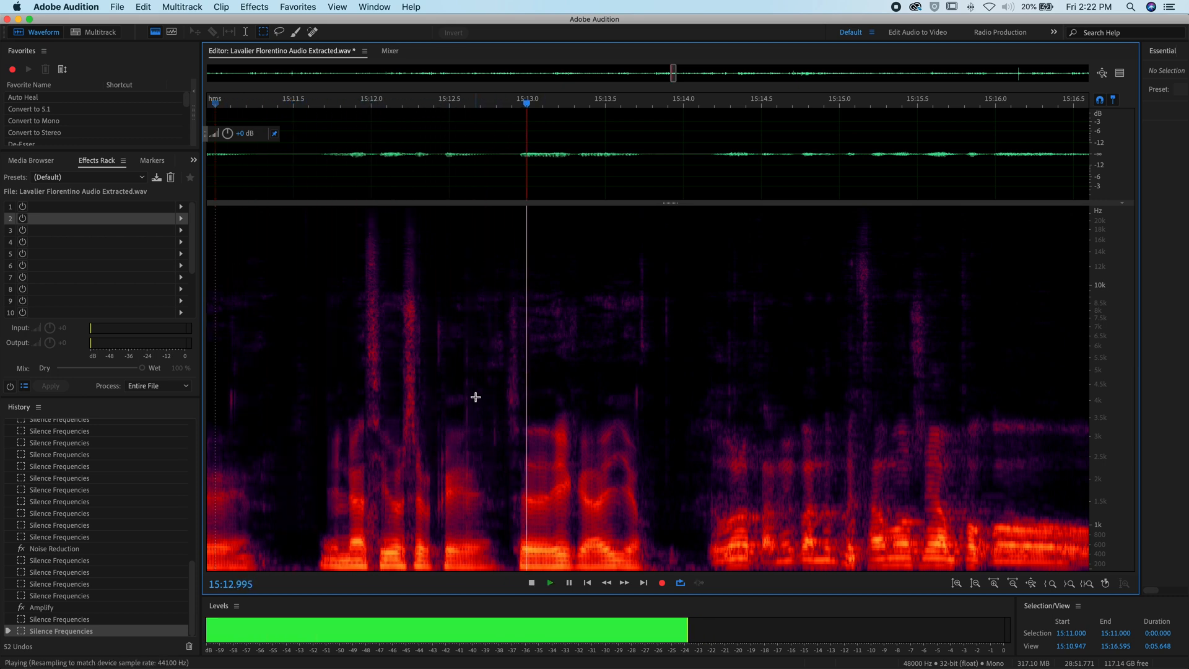
key(space)
click(293, 333)
key(space)
key(space)
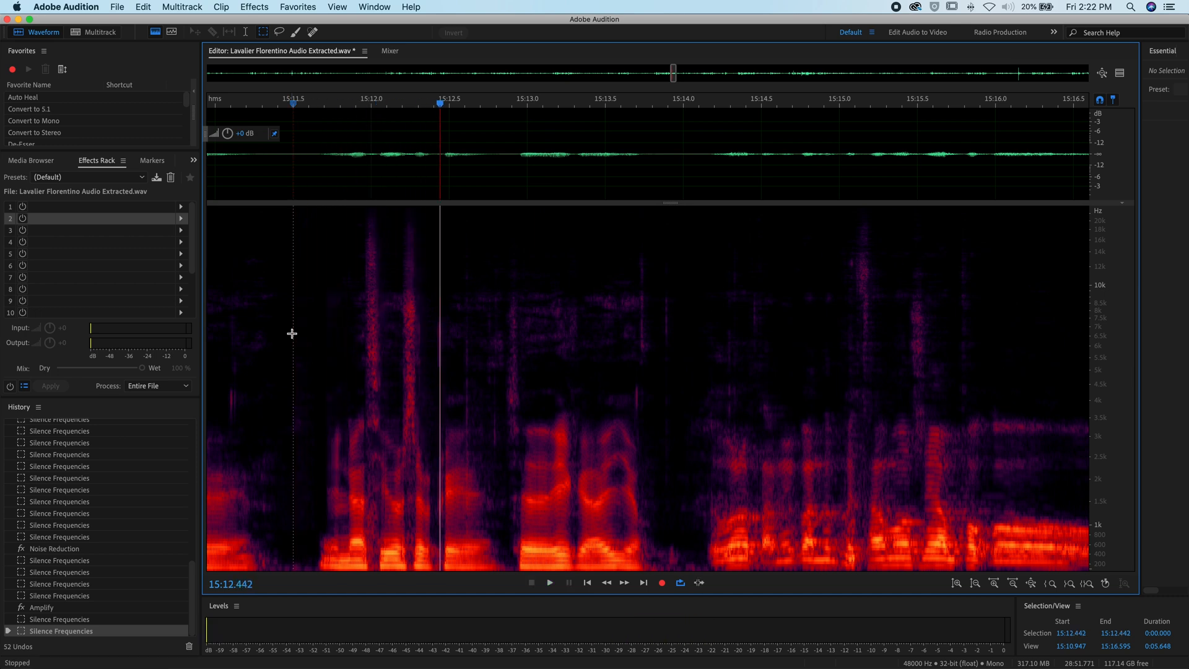
Step: Undo to compare the unedited passage, then restore the silencing and listen again
key(super+z)
click(273, 350)
key(space)
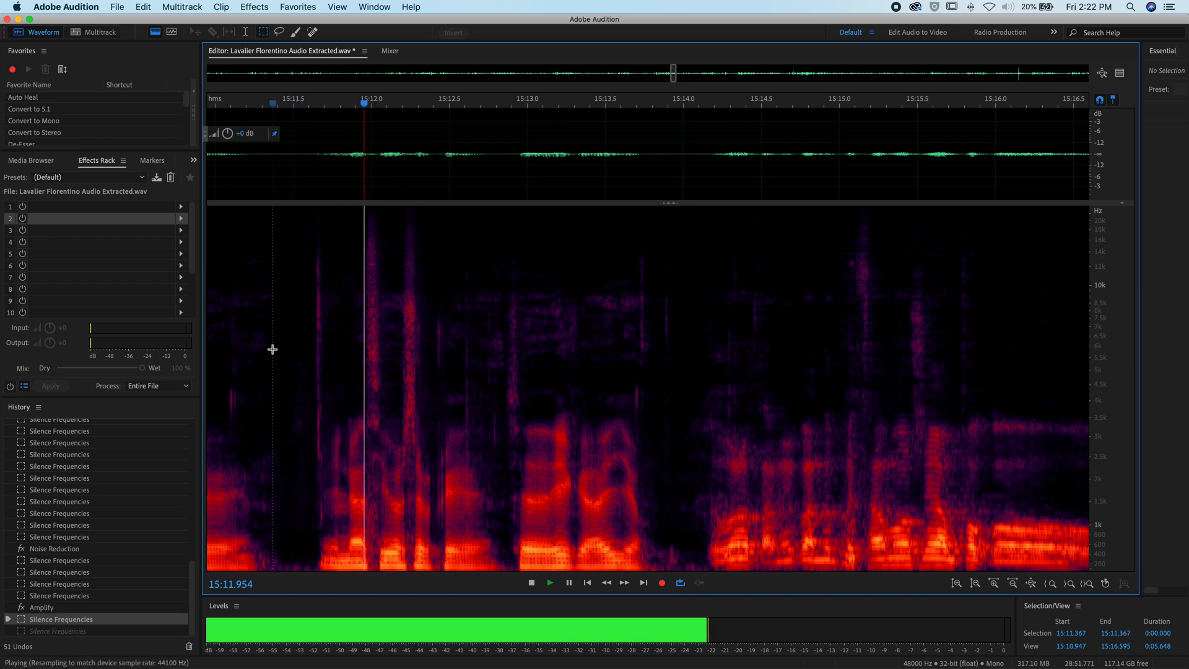
key(space)
key(shift+super+z)
click(253, 362)
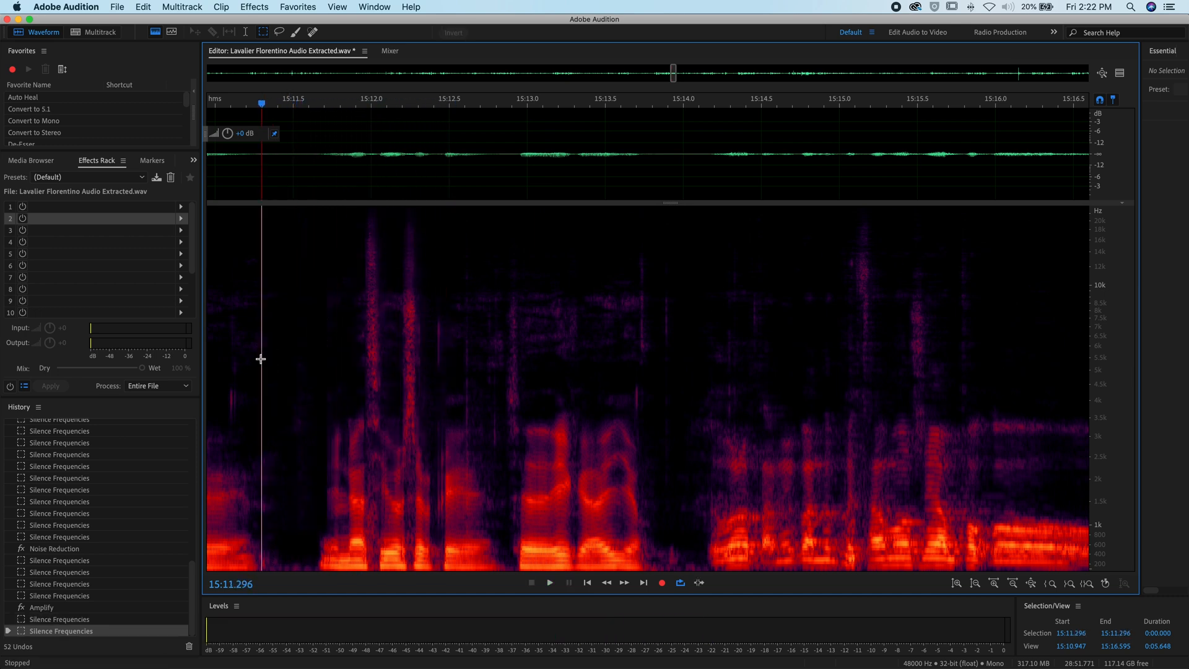
key(space)
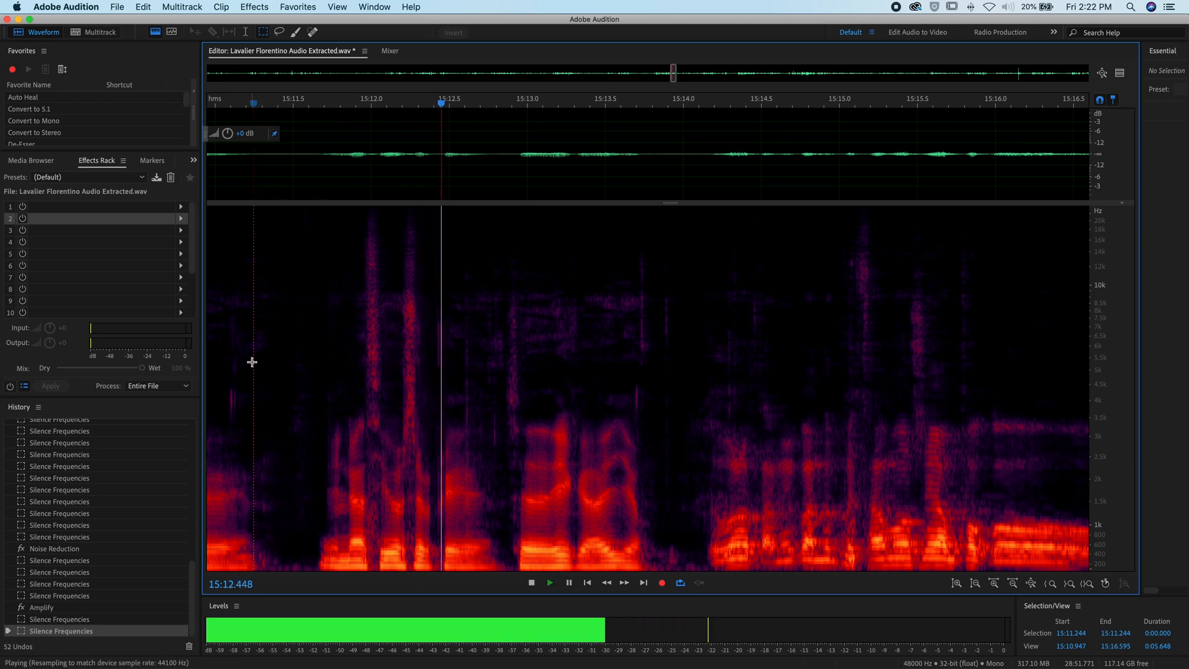
key(space)
Step: Silence the small click near 15:12.41 and play back from 15:11.5
drag(437, 320, 441, 374)
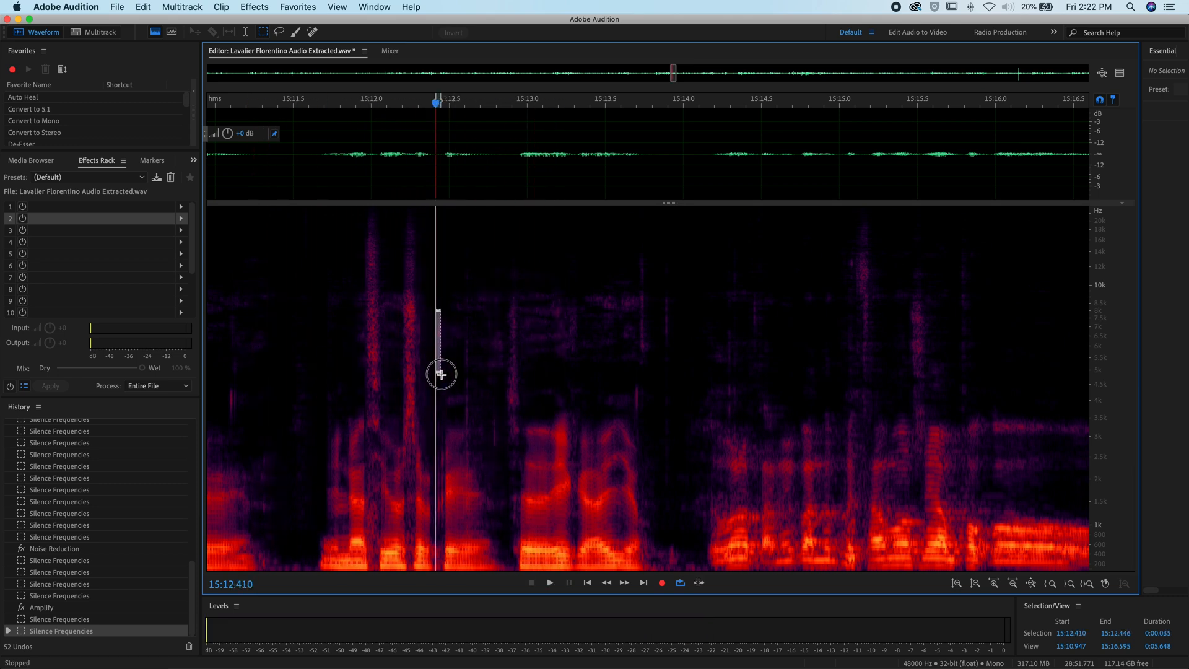
key(Delete)
click(300, 329)
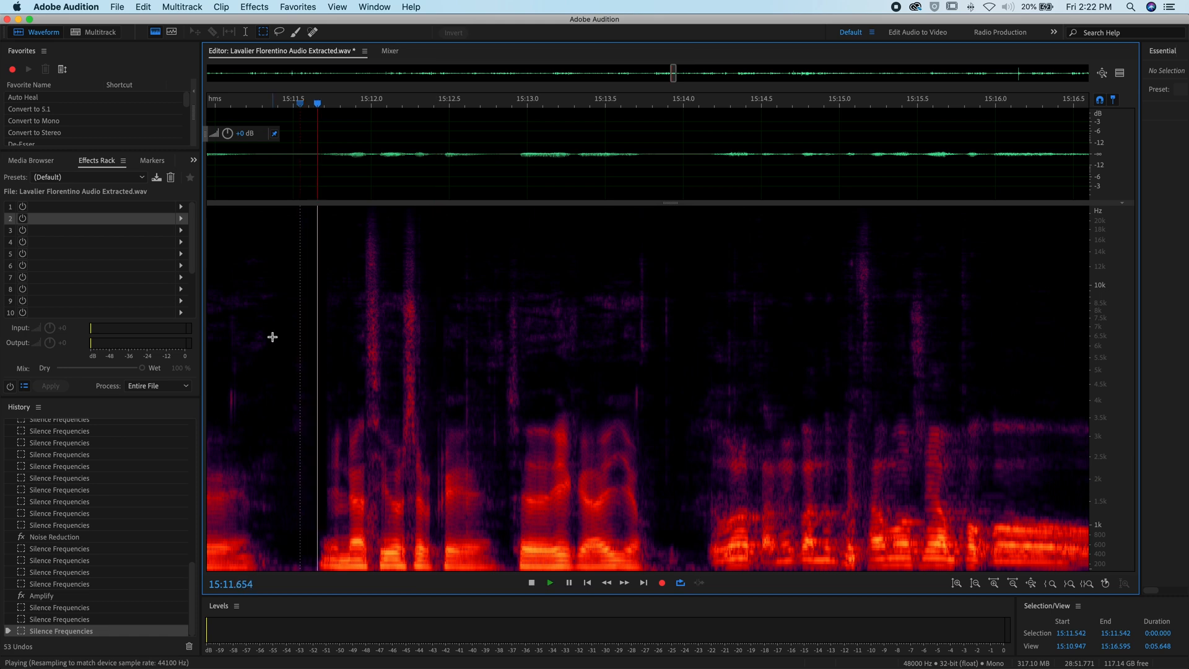
key(space)
key(space)
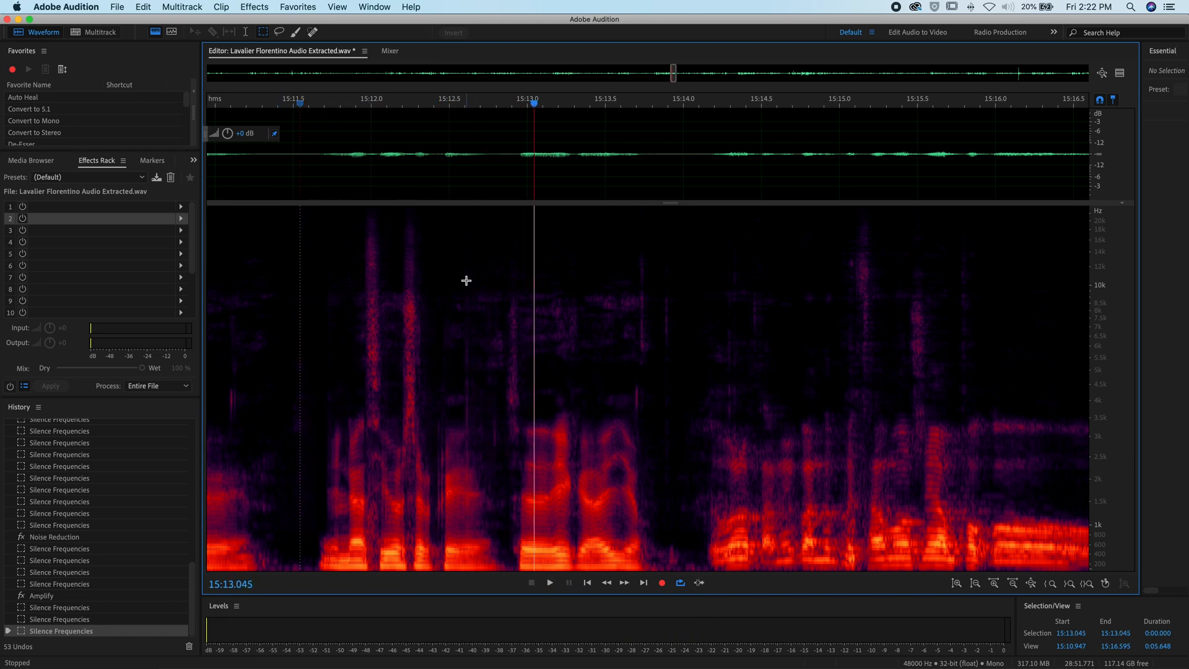
Step: Audition the low- and mid-frequency regions around 15:12.4–15:12.9 to locate the click
mouse_move(462, 268)
mouse_down()
mouse_move(470, 468)
mouse_move(469, 433)
mouse_up()
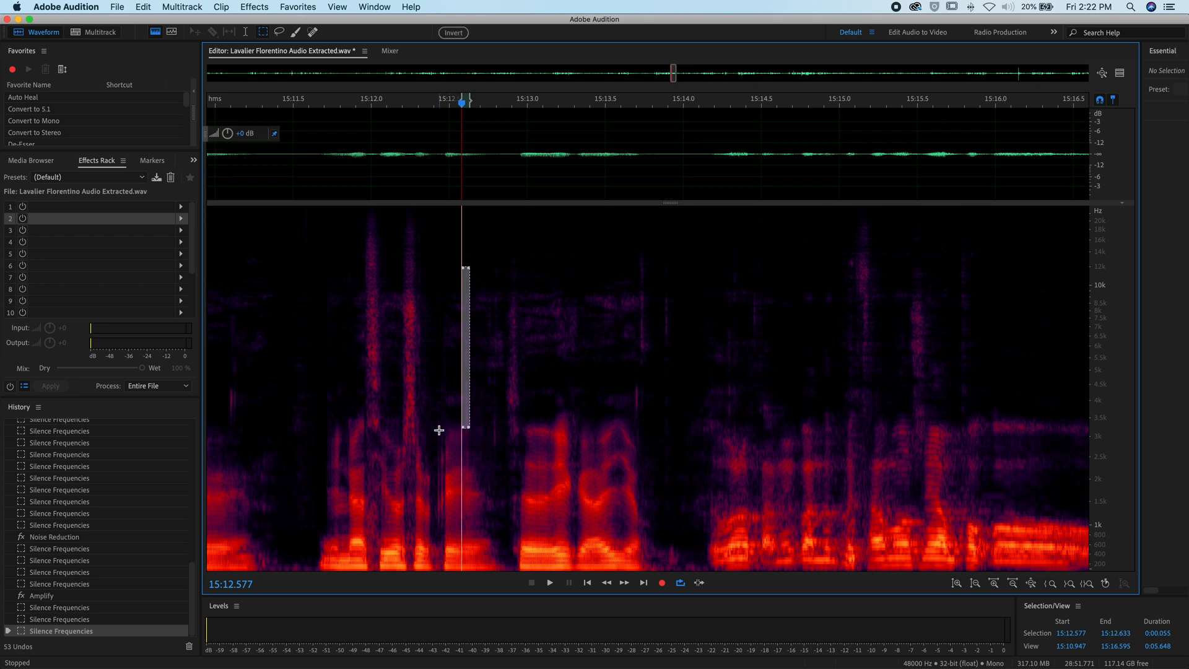
drag(440, 429, 501, 569)
key(space)
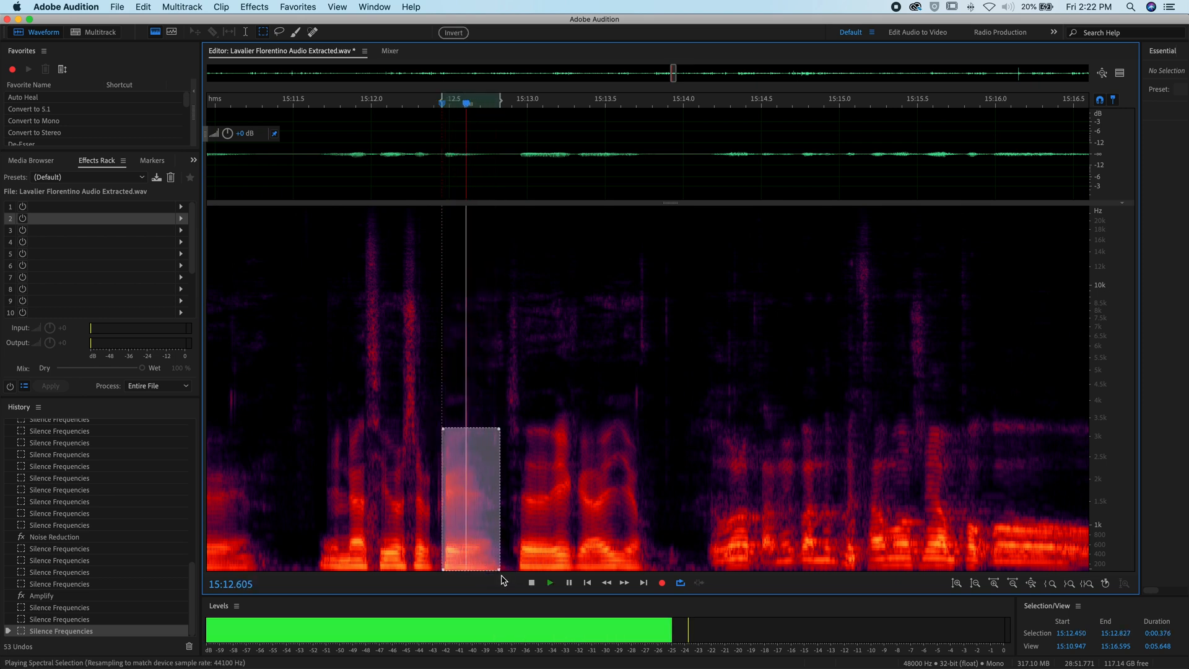
key(space)
click(344, 428)
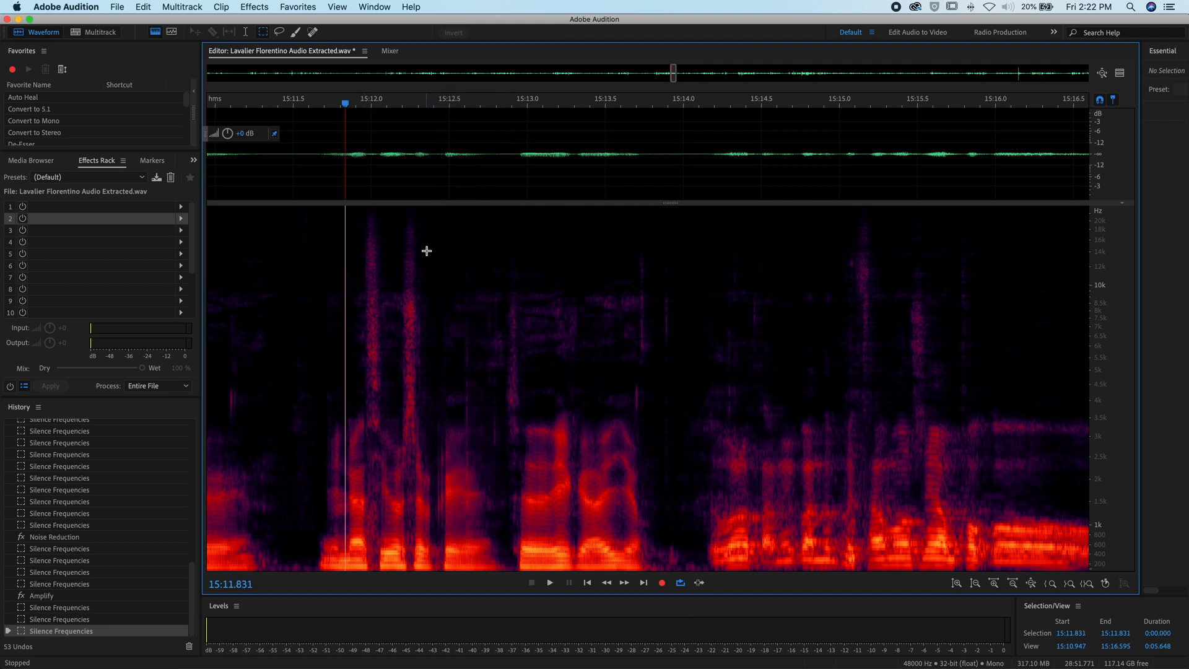
drag(434, 247, 506, 429)
key(space)
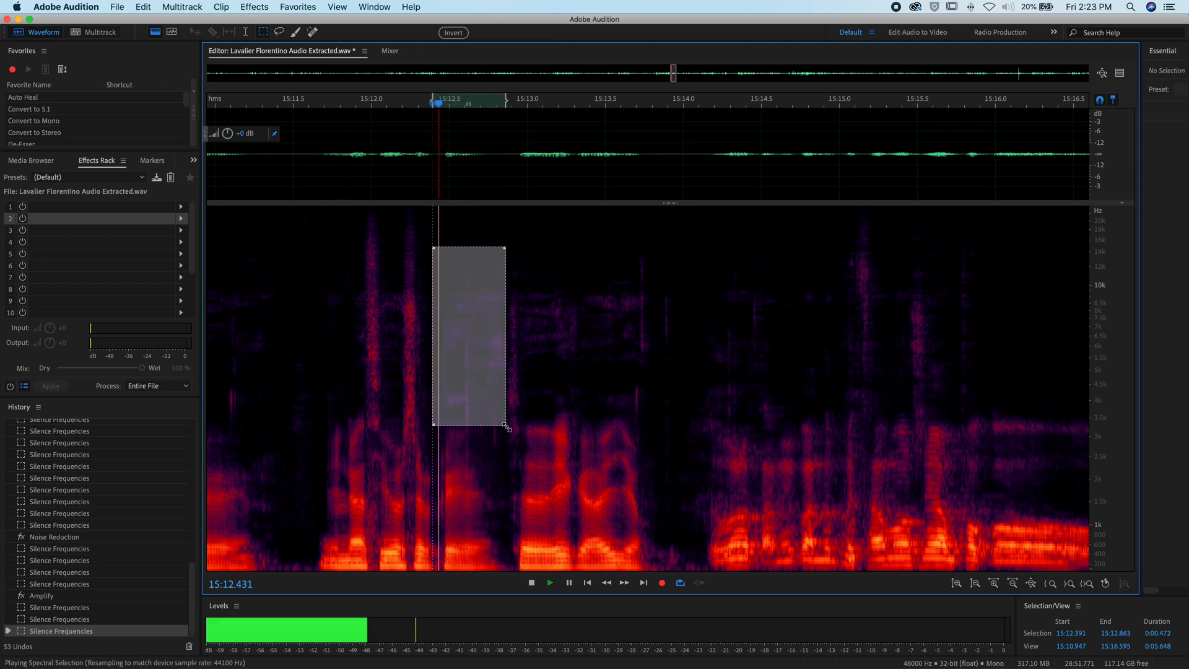
key(space)
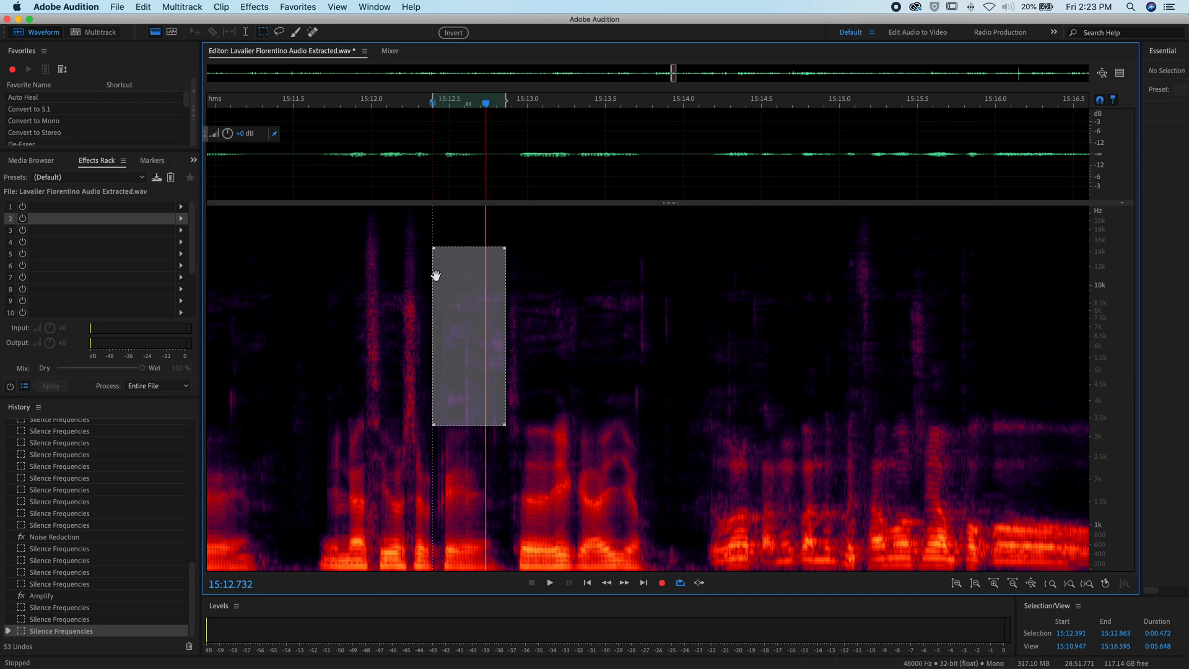
Step: Silence a thin frequency band over the click near 15:12.58 and listen back
click(413, 332)
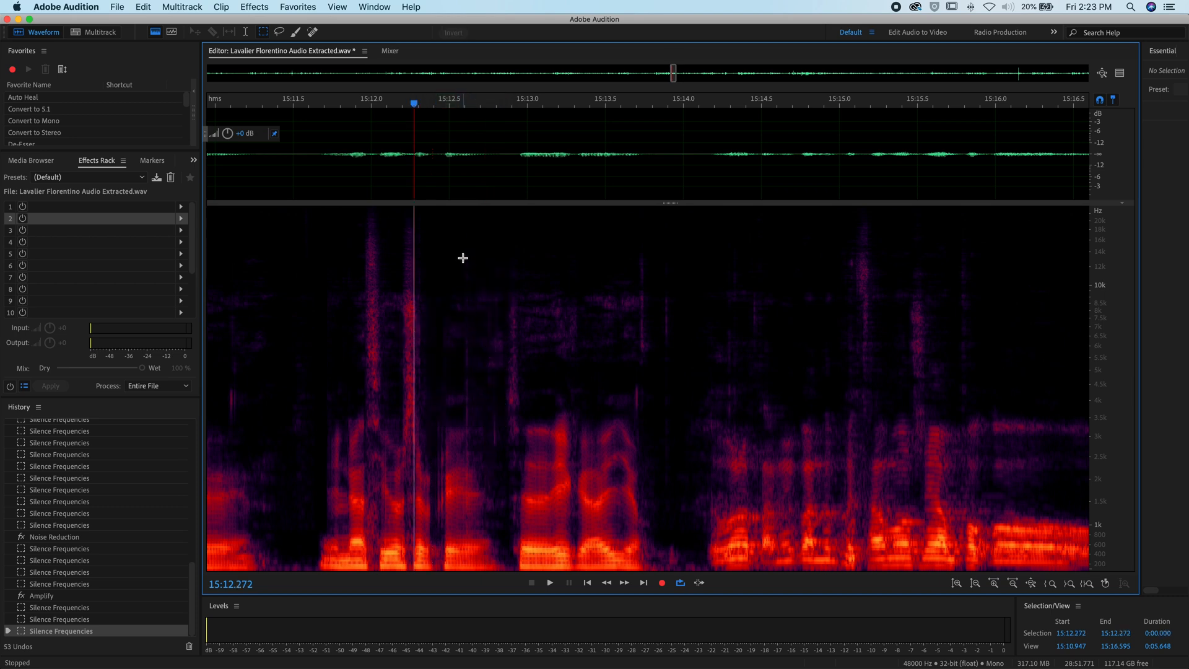
drag(462, 257, 471, 427)
key(Delete)
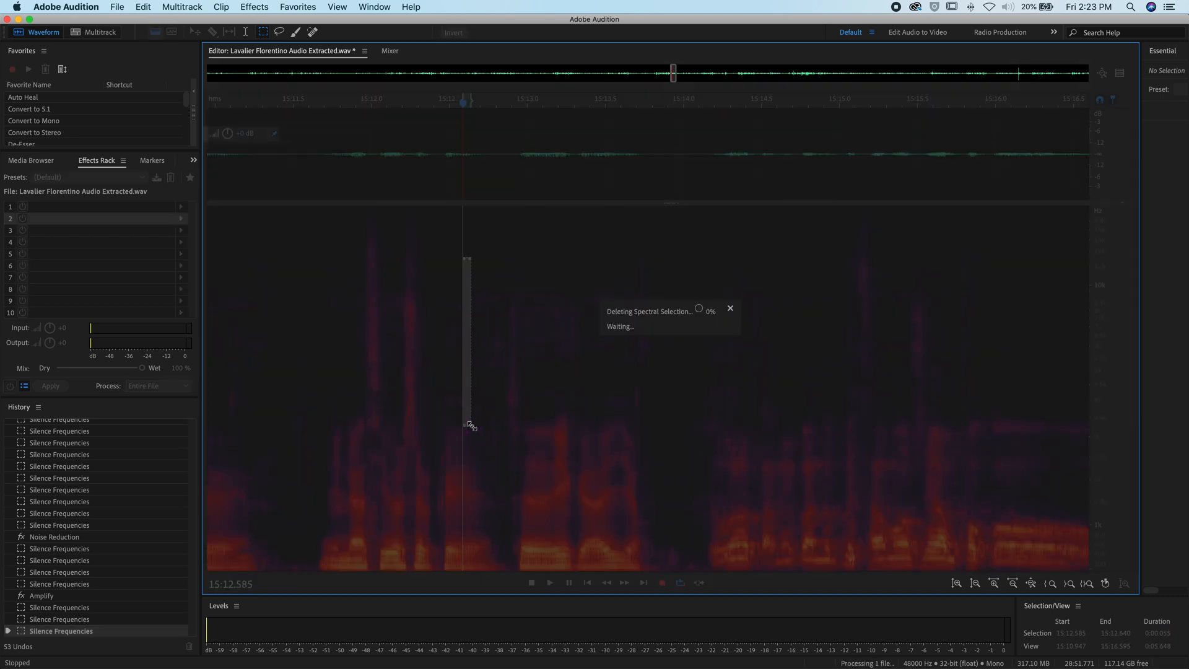
click(413, 409)
key(space)
click(300, 409)
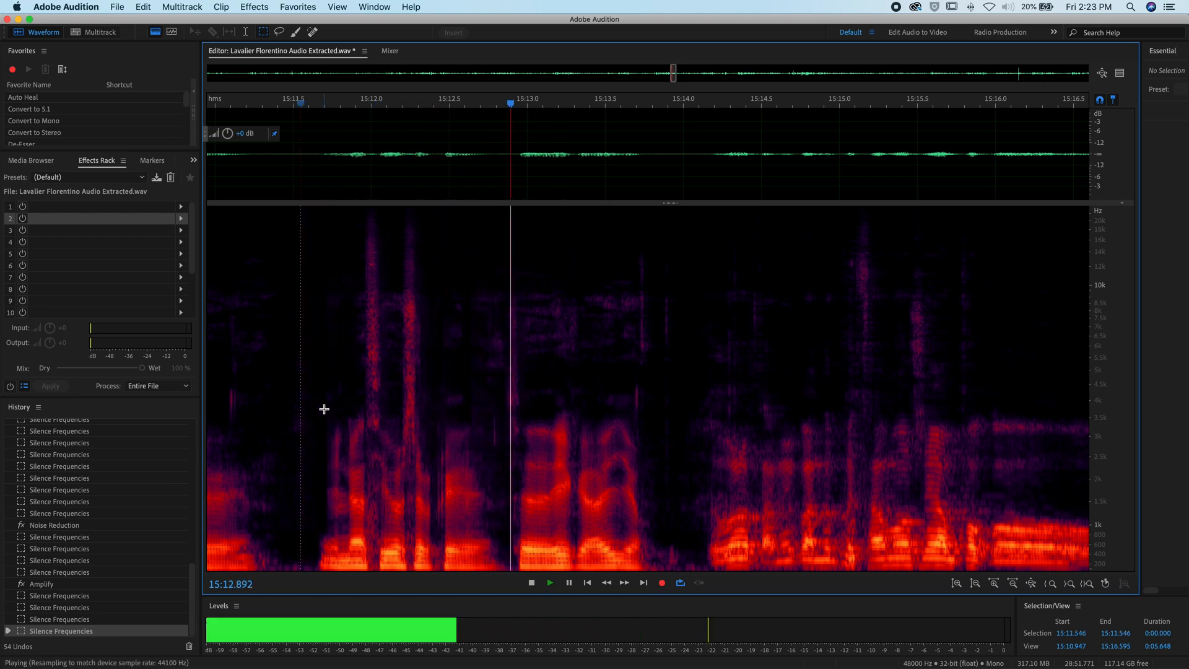
key(space)
Step: Attenuate the click band near 15:12.6 by −8.7 dB via the HUD knob, preview, and clear a stray selection
click(465, 424)
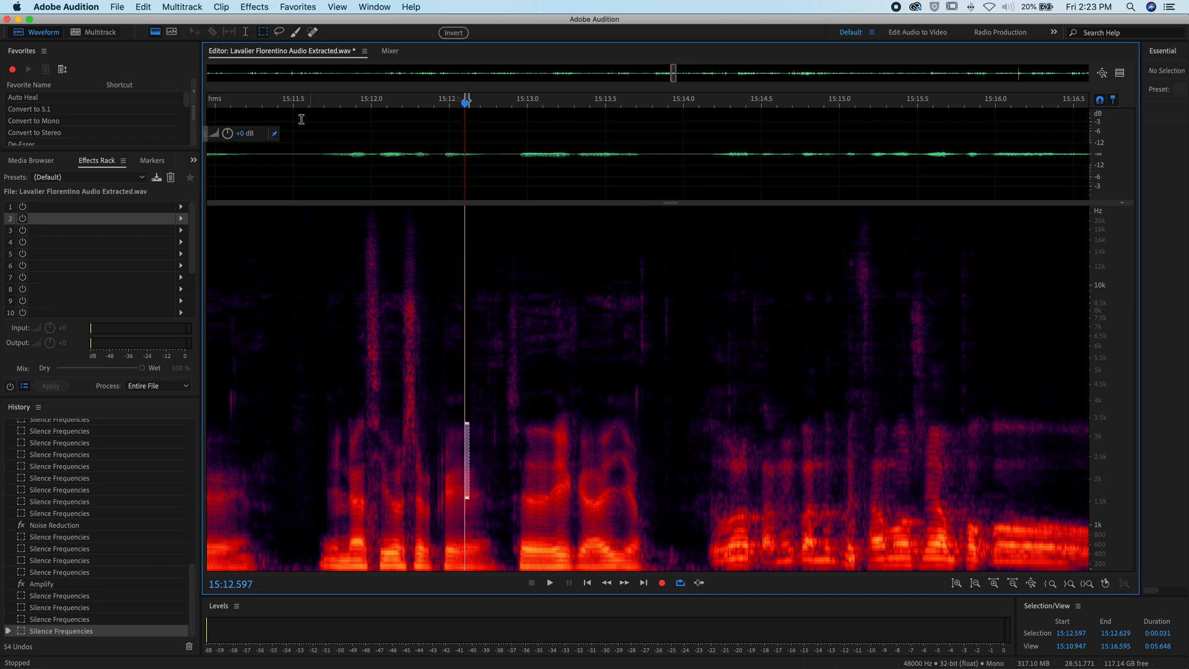
drag(245, 133, 238, 147)
key(space)
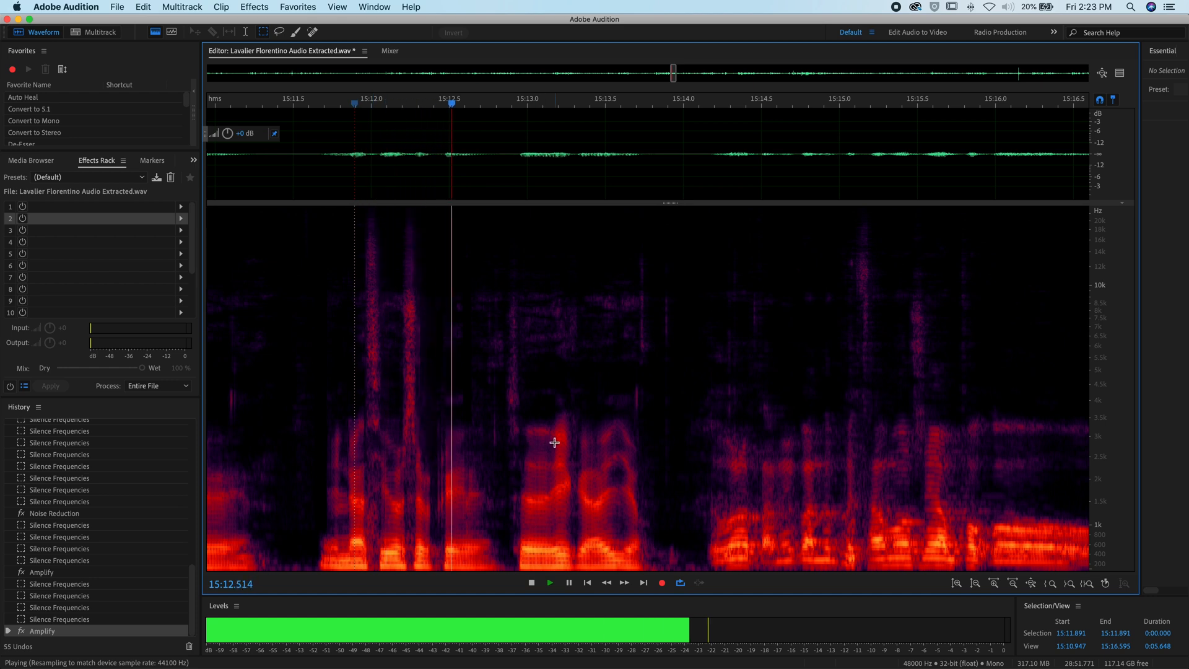
key(space)
click(443, 462)
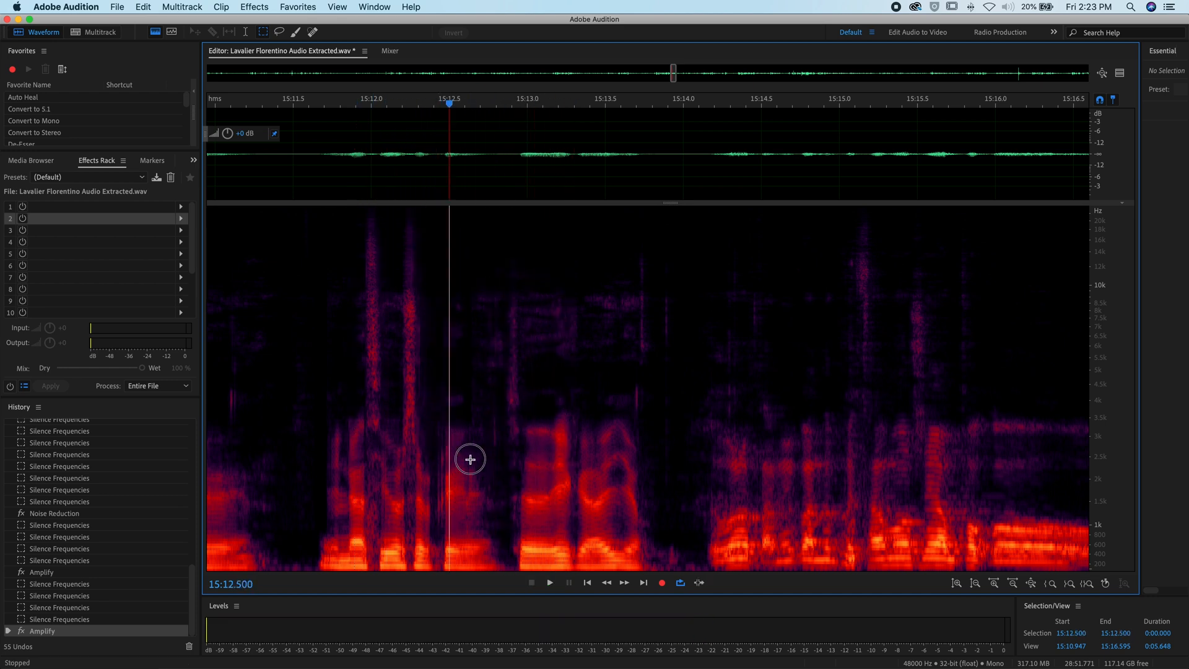
drag(450, 406, 500, 535)
click(412, 430)
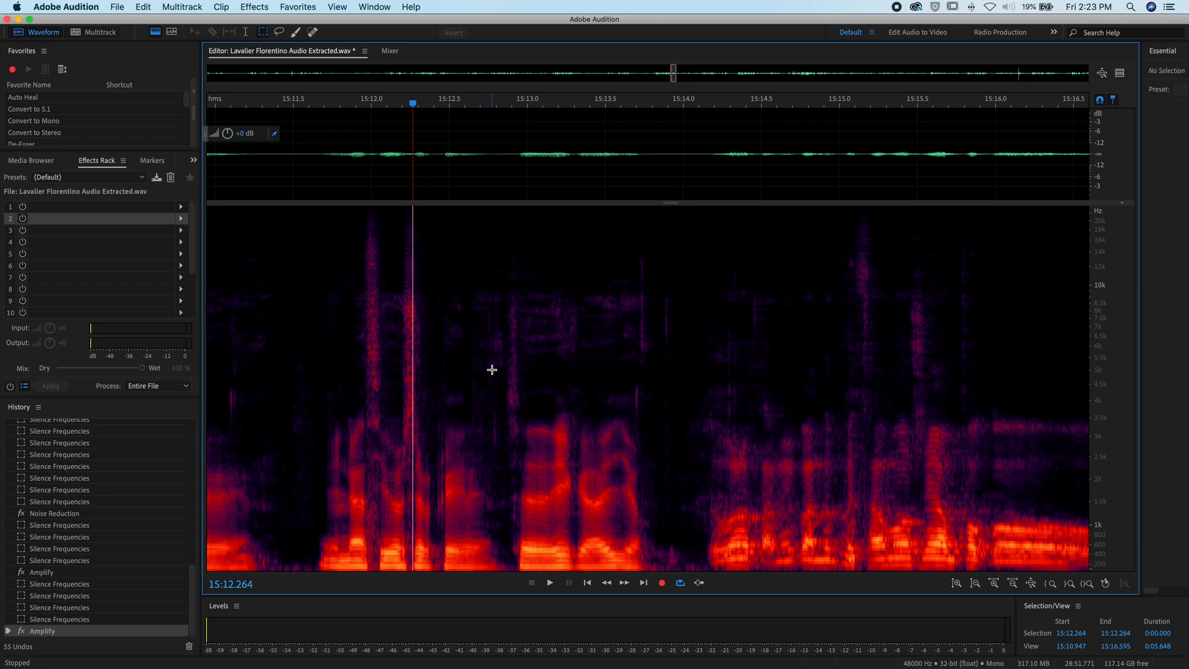
Step: Silence the mouth click near 15:12.77 with a thin spectral selection and review the passage on playback
drag(492, 371, 499, 421)
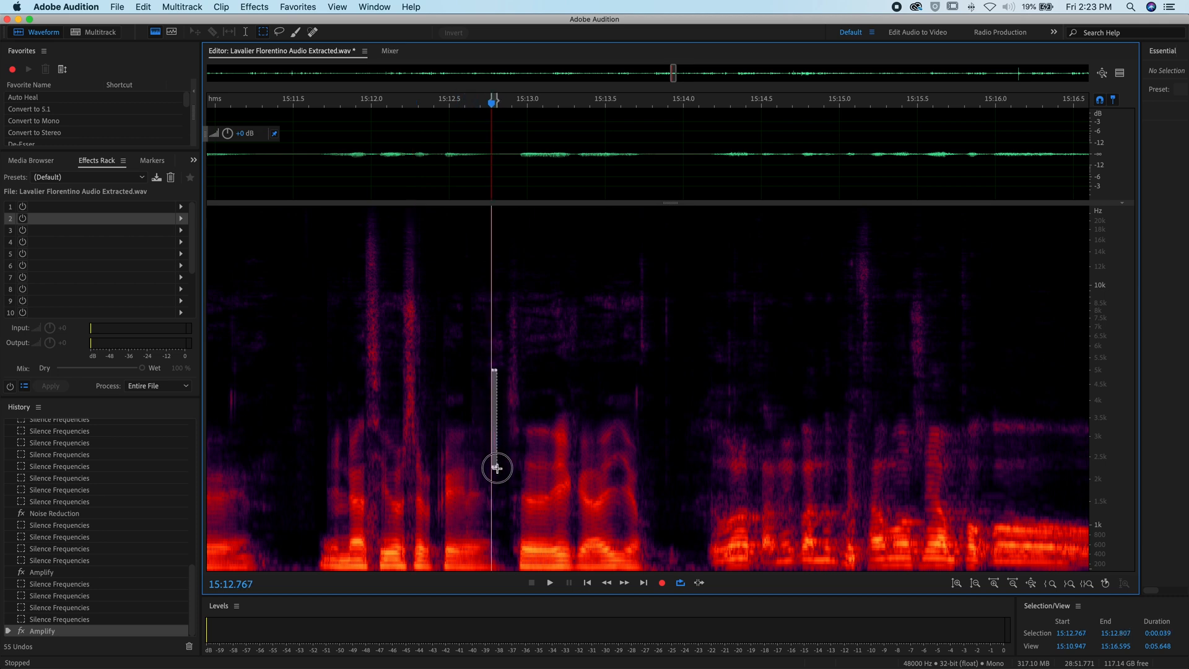
key(Delete)
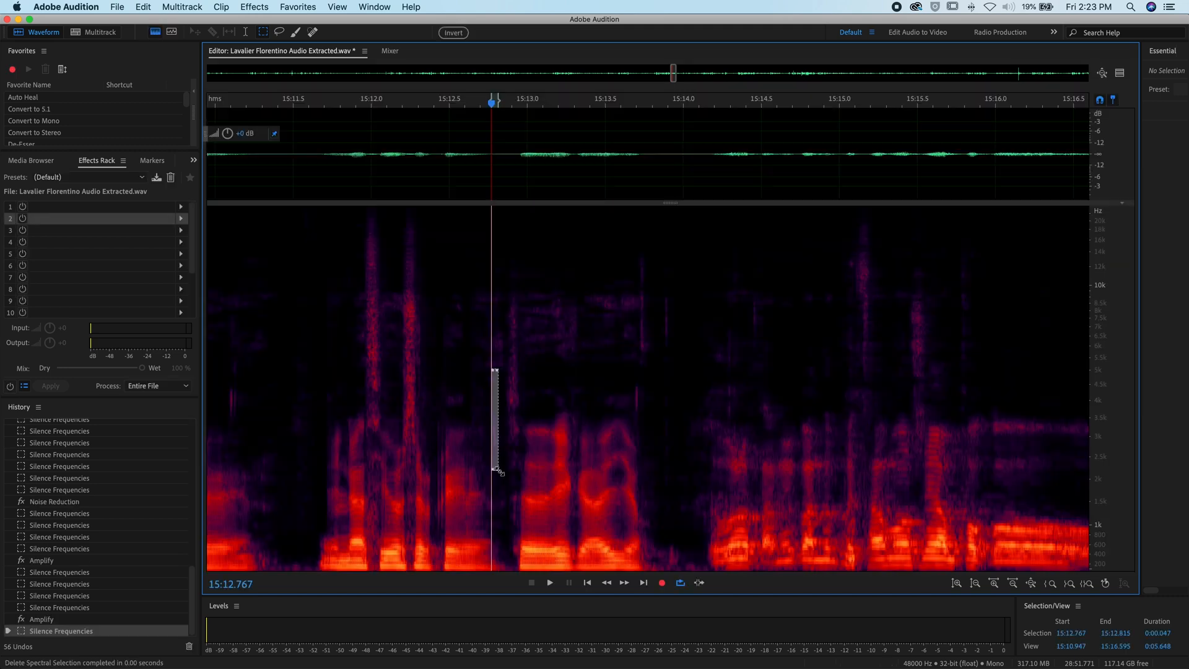
click(422, 371)
click(315, 344)
key(space)
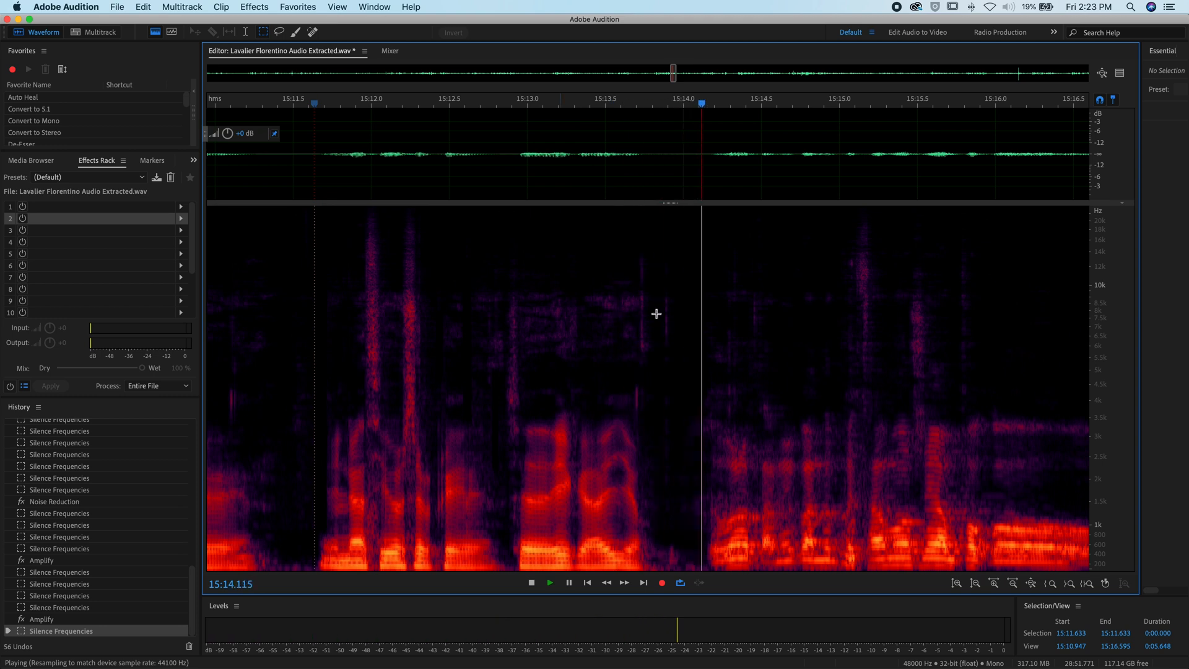
click(708, 258)
Step: Silence the two mouth clicks near 15:13.7 and 15:13.9 with narrow spectral selections
drag(641, 252, 648, 373)
key(Delete)
click(635, 374)
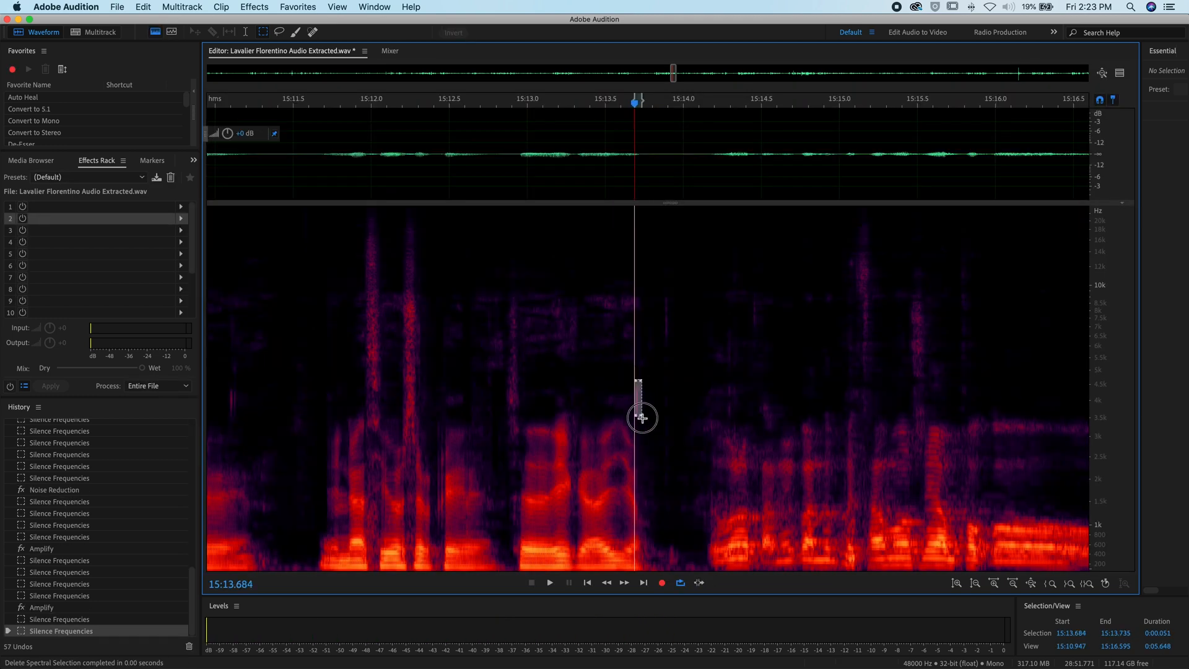
drag(639, 383, 641, 418)
key(Delete)
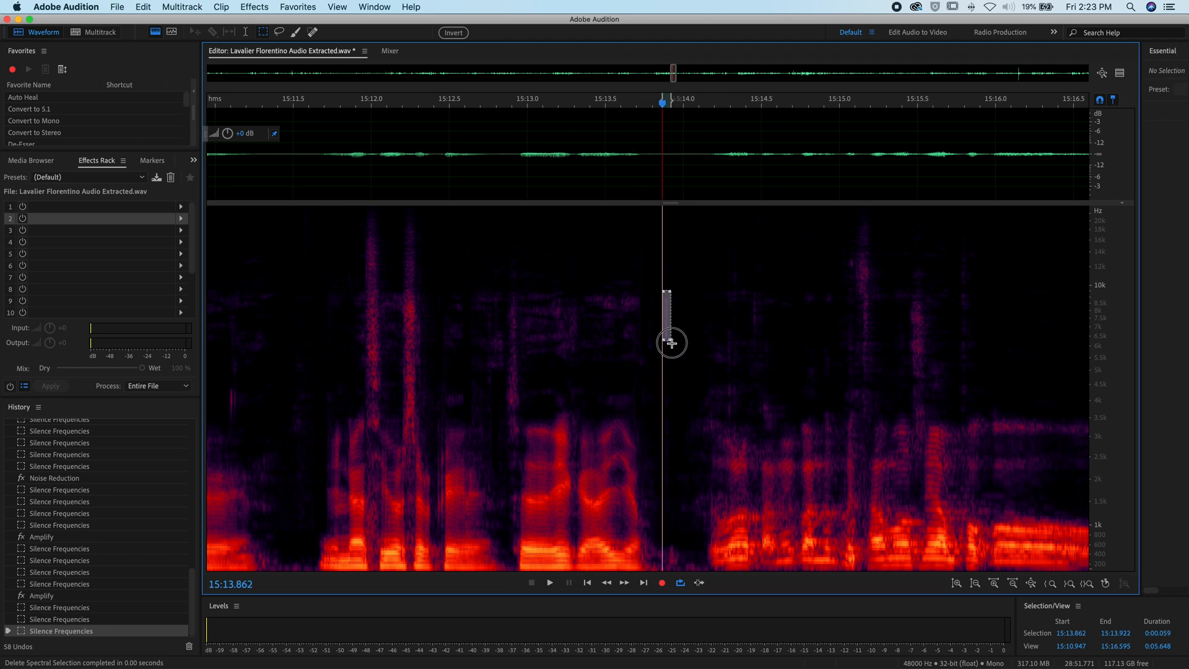
key(Delete)
click(465, 370)
Step: Silence the mouth click near 15:11.1 the same way and clear the selection
click(340, 381)
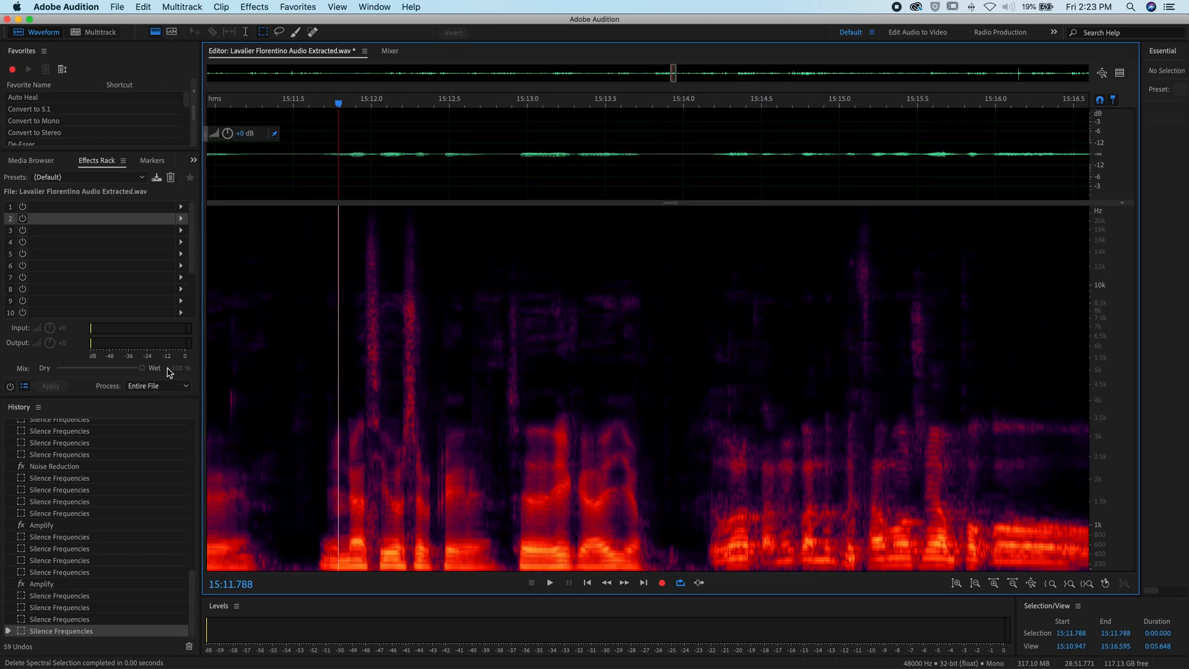
drag(231, 360, 236, 423)
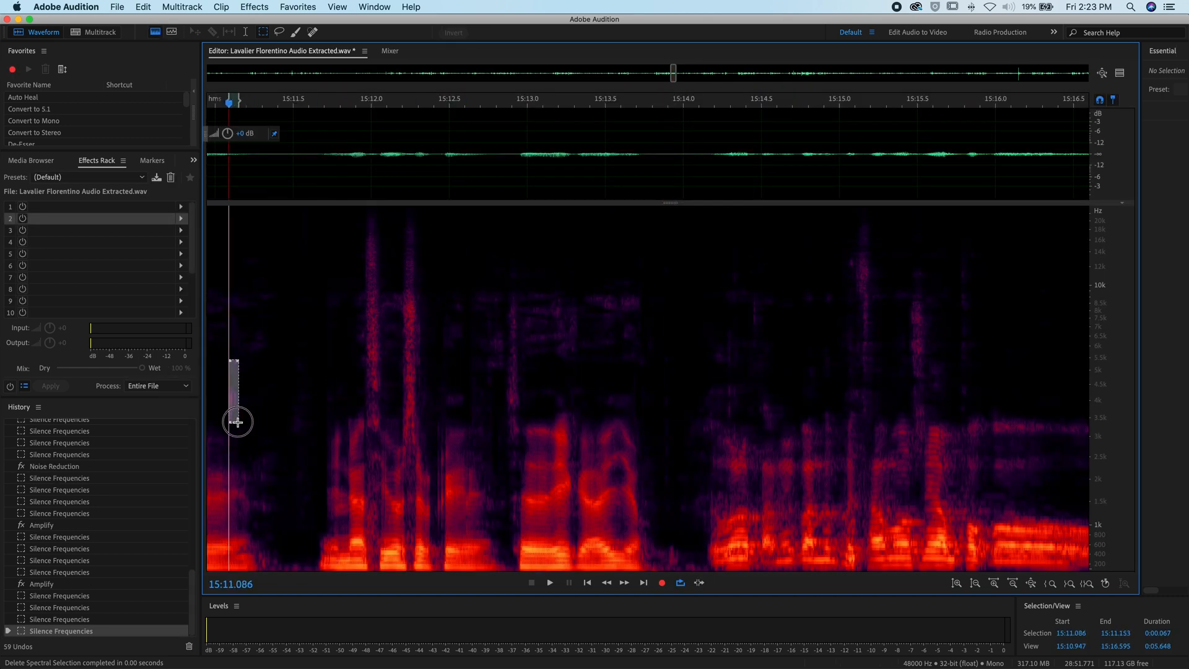
key(Delete)
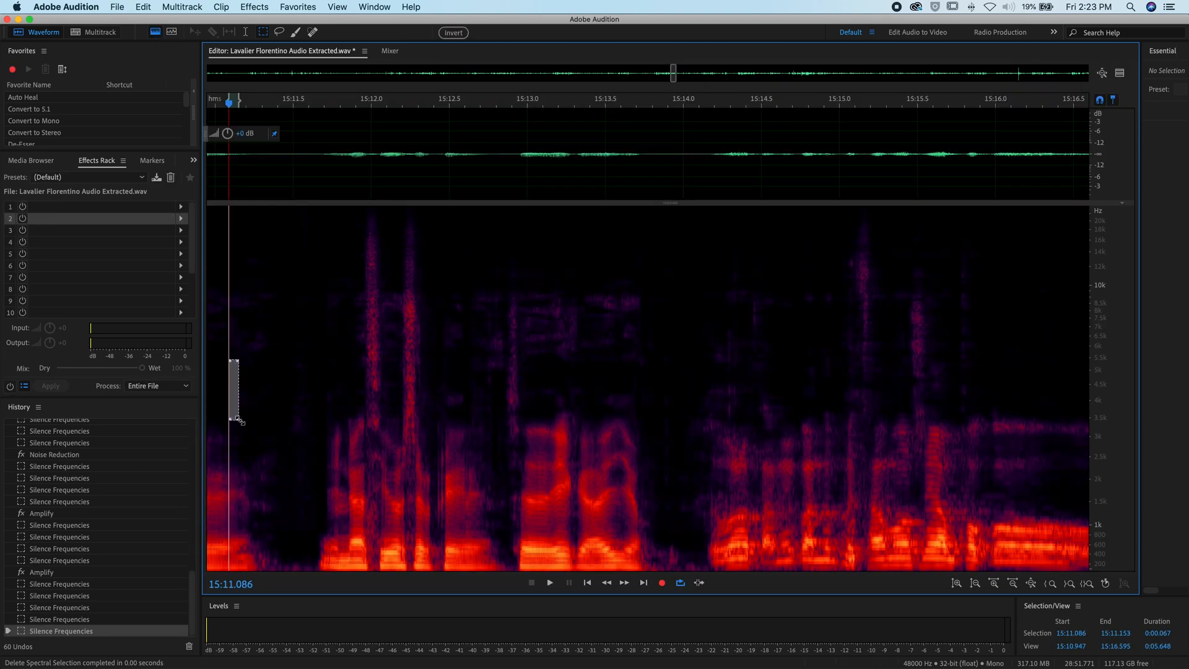
click(299, 391)
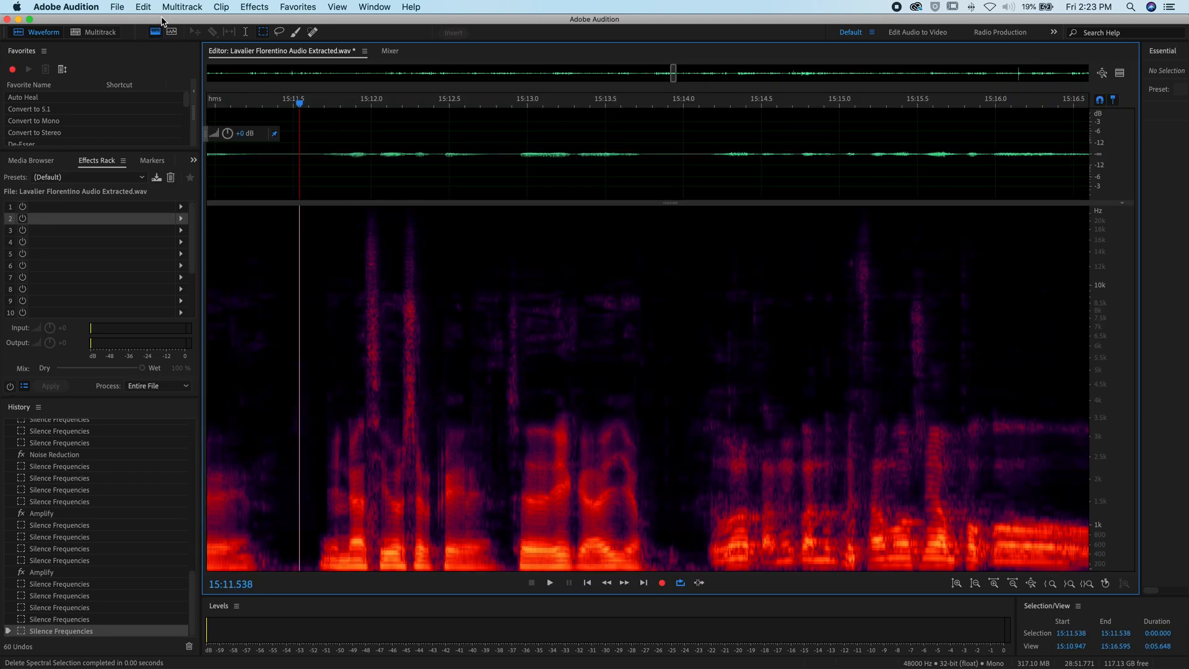
Step: Hide the spectrogram to show only the waveform and audition the cleaned passage from 15:11.6
click(154, 33)
click(315, 310)
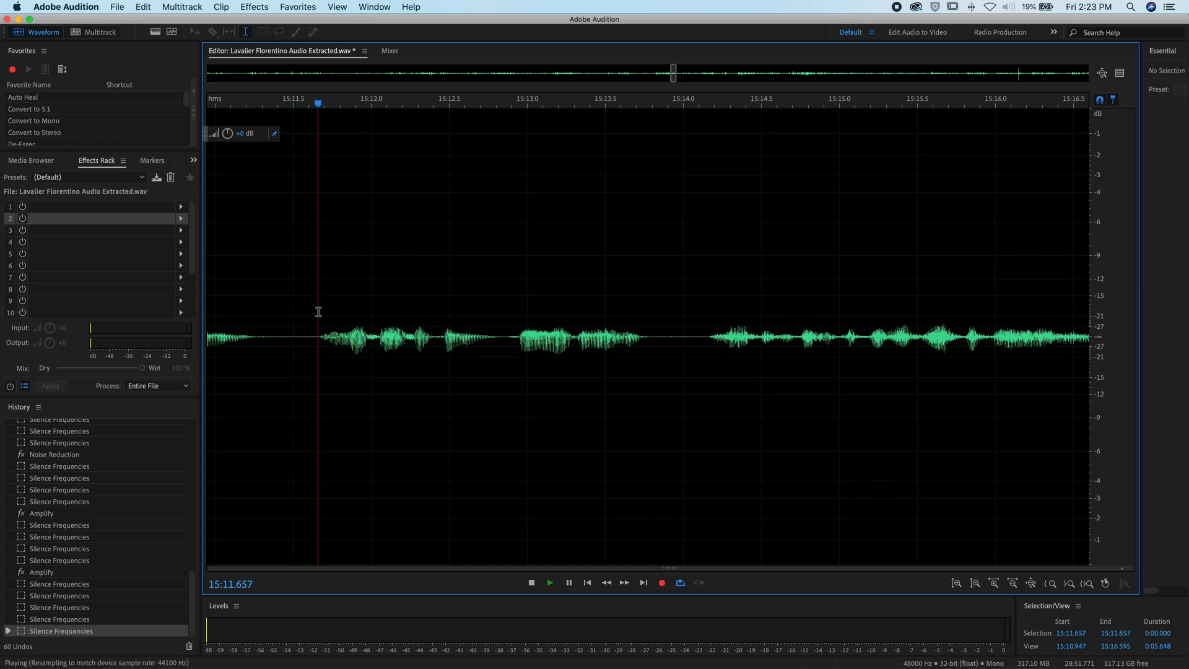
key(space)
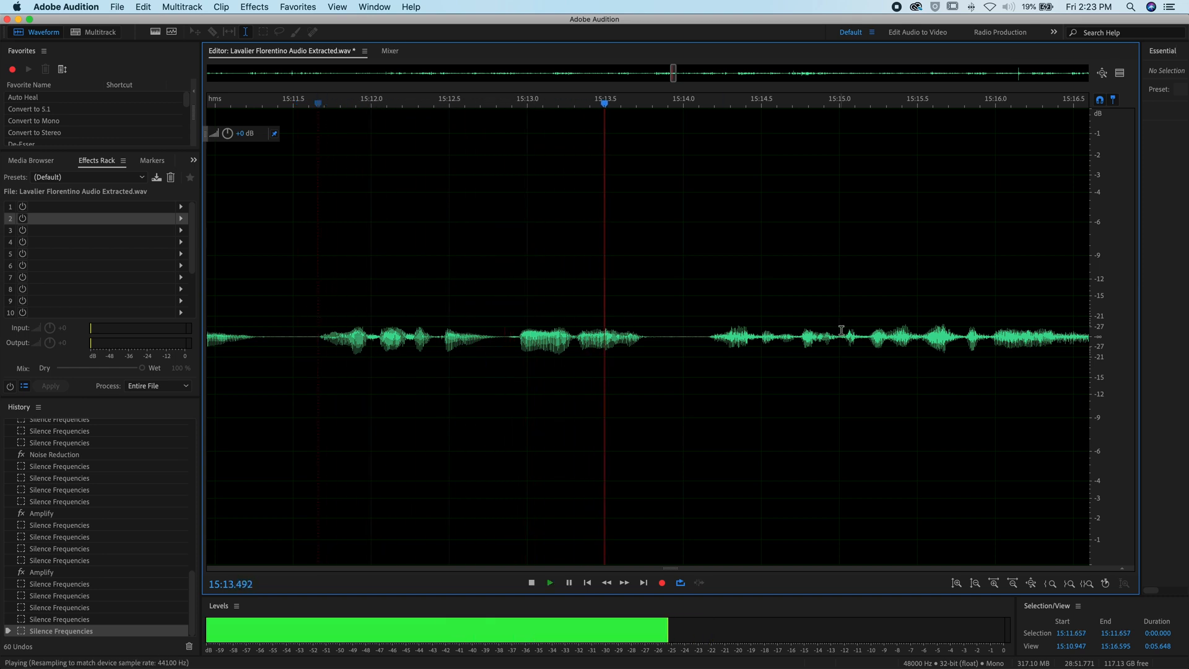
key(space)
Step: Select the brief stretch from about 15:13.11 to 15:13.27 for an equalizer effect
click(482, 314)
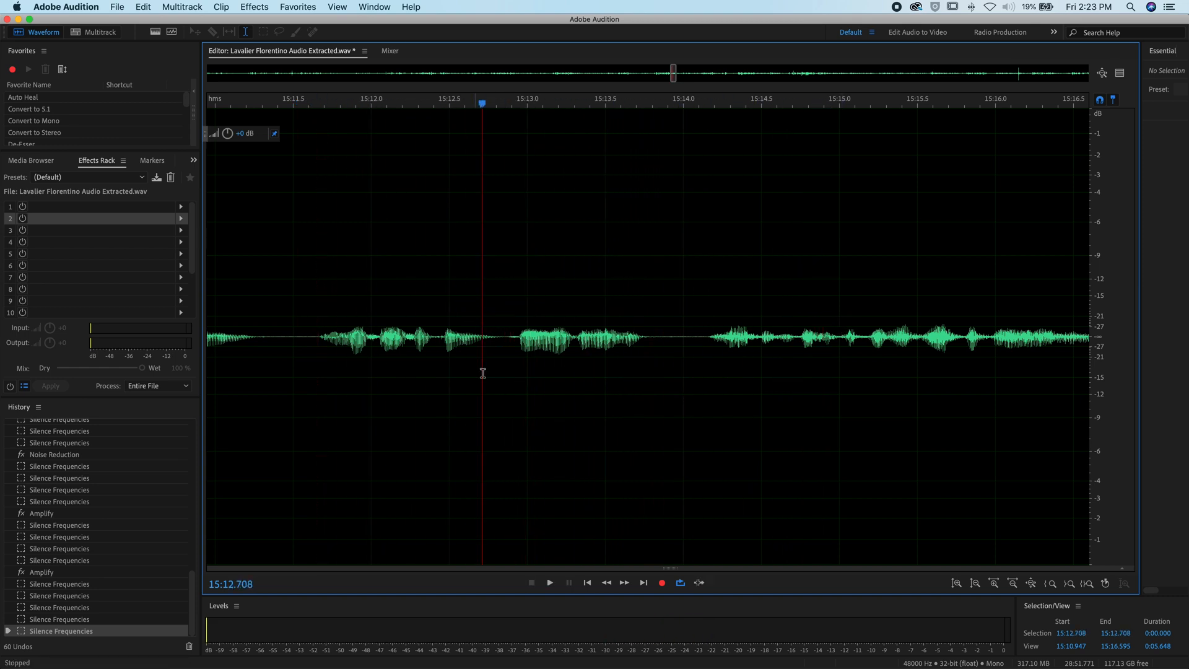
drag(514, 304, 570, 319)
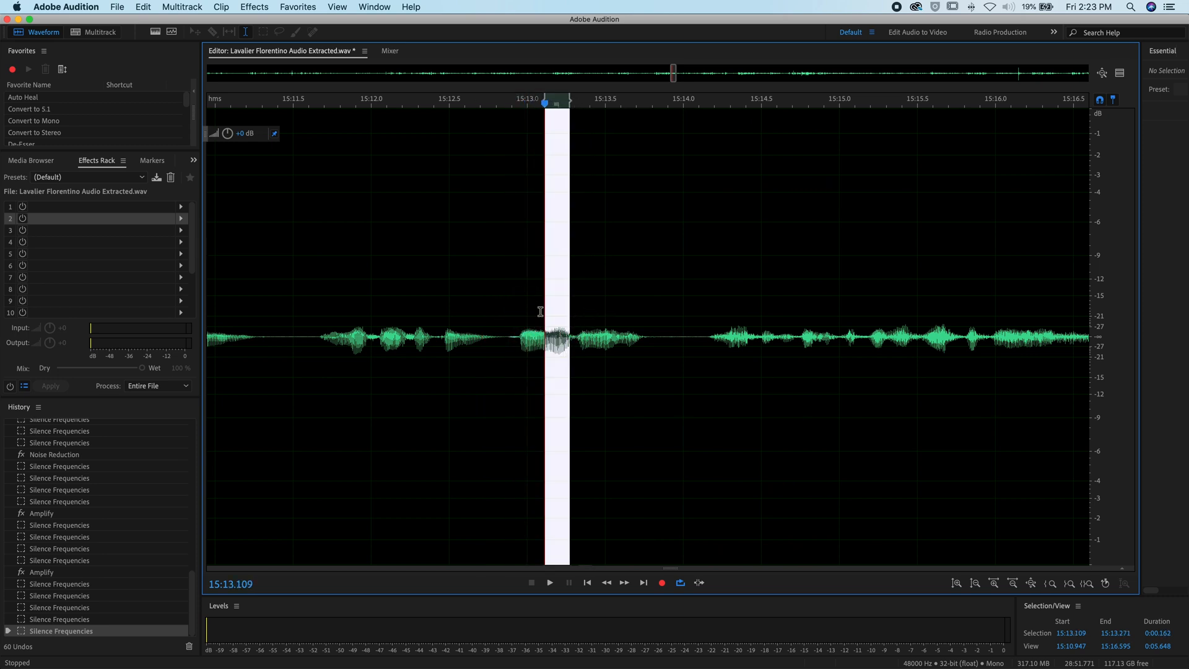
click(254, 7)
mouse_move(274, 185)
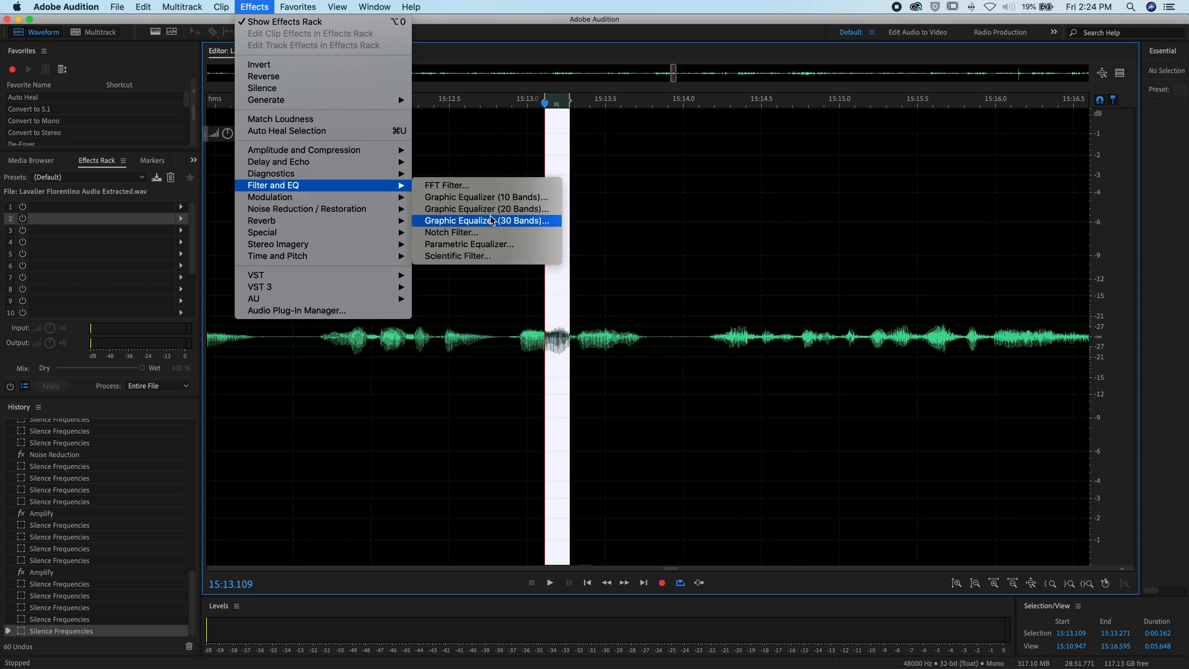
click(485, 220)
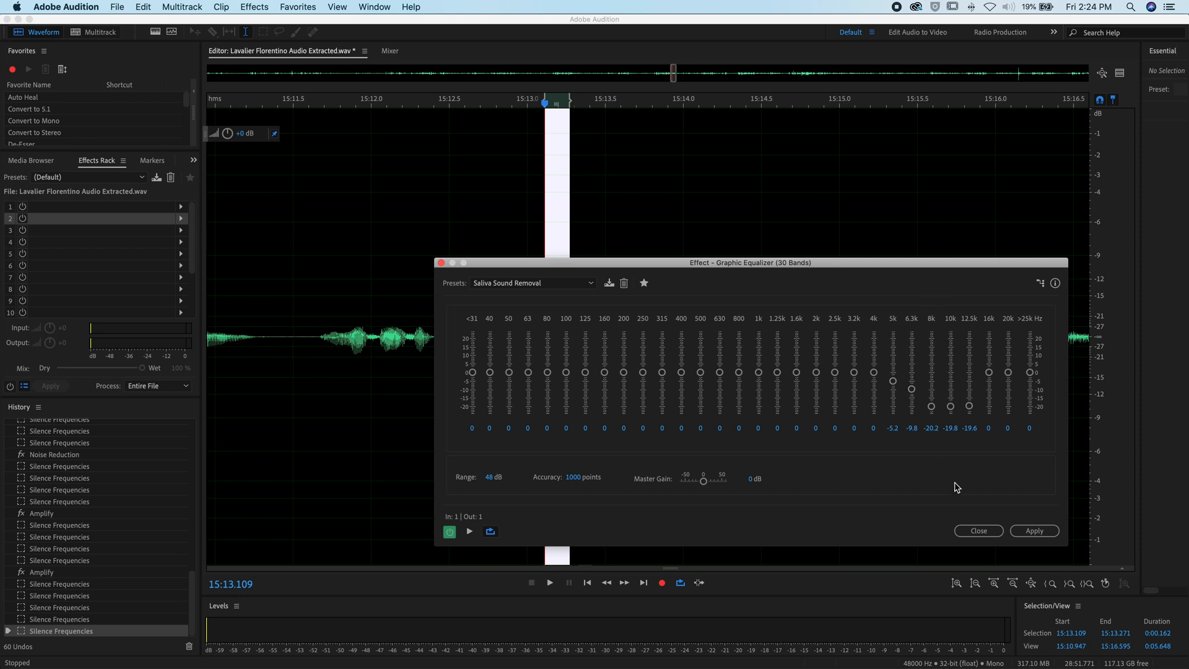
click(977, 532)
click(556, 284)
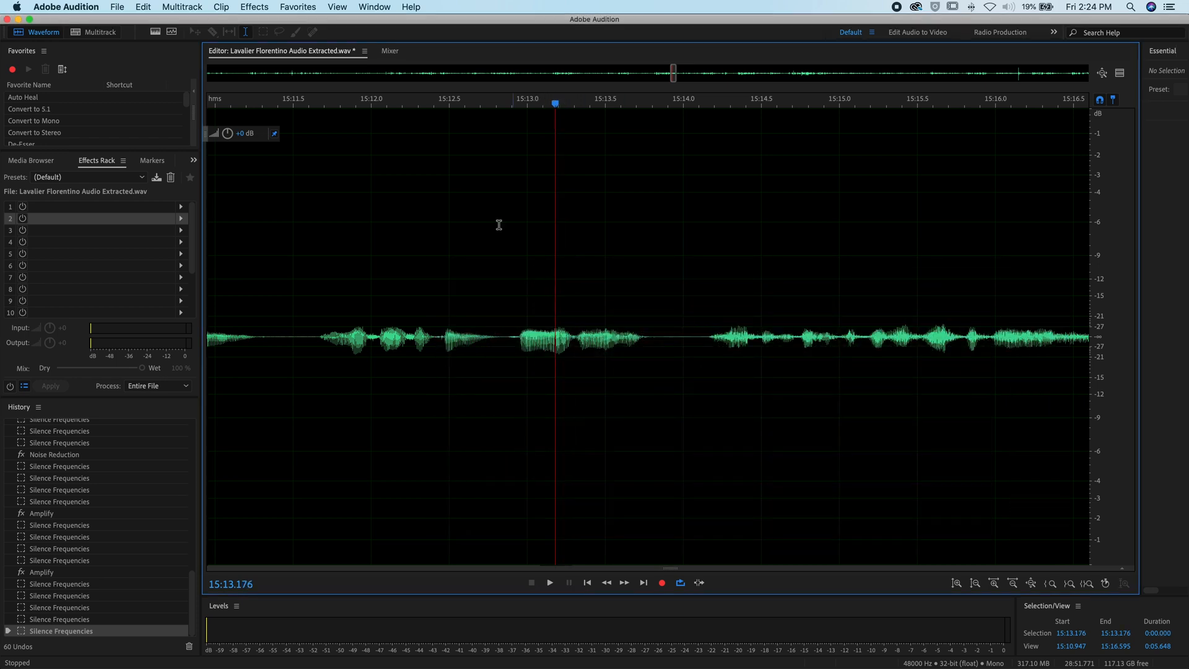
Step: Bring the spectrogram back and discard a trial selection near 15:12.87
click(169, 32)
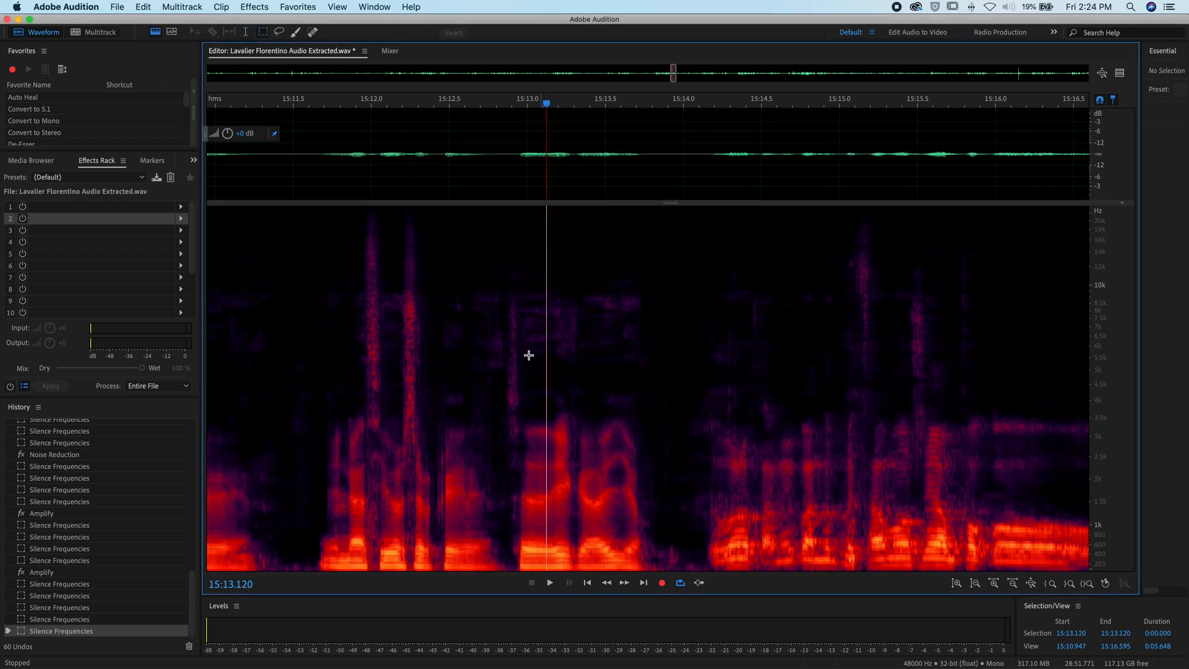
click(487, 264)
drag(510, 276, 514, 406)
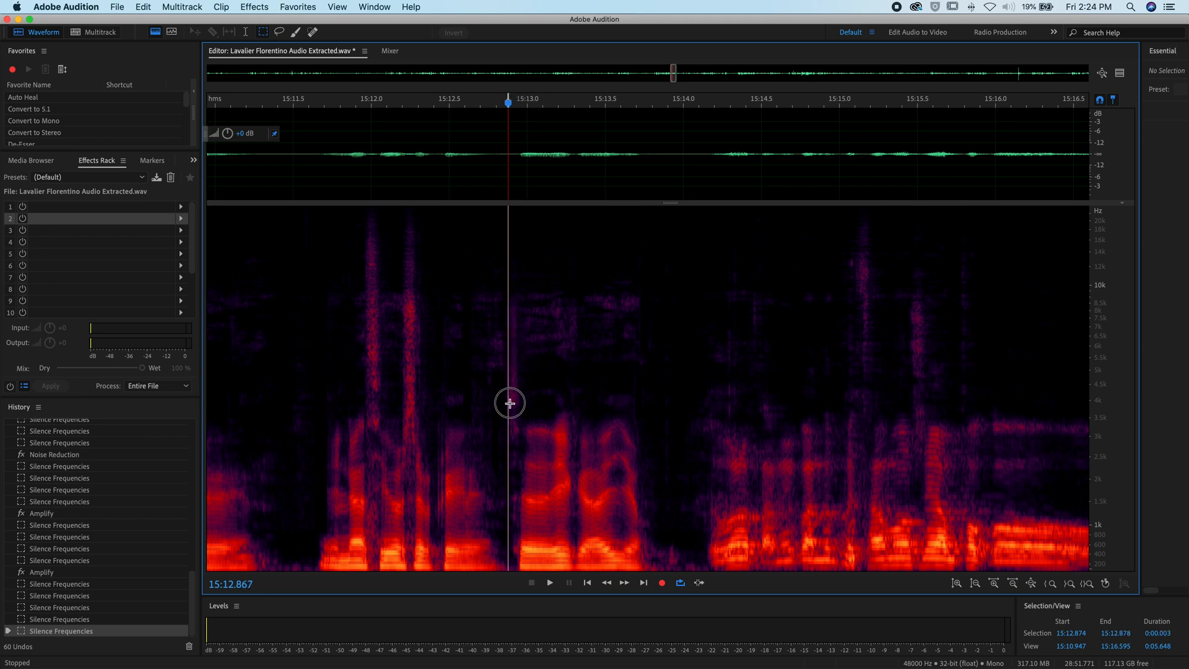
click(554, 329)
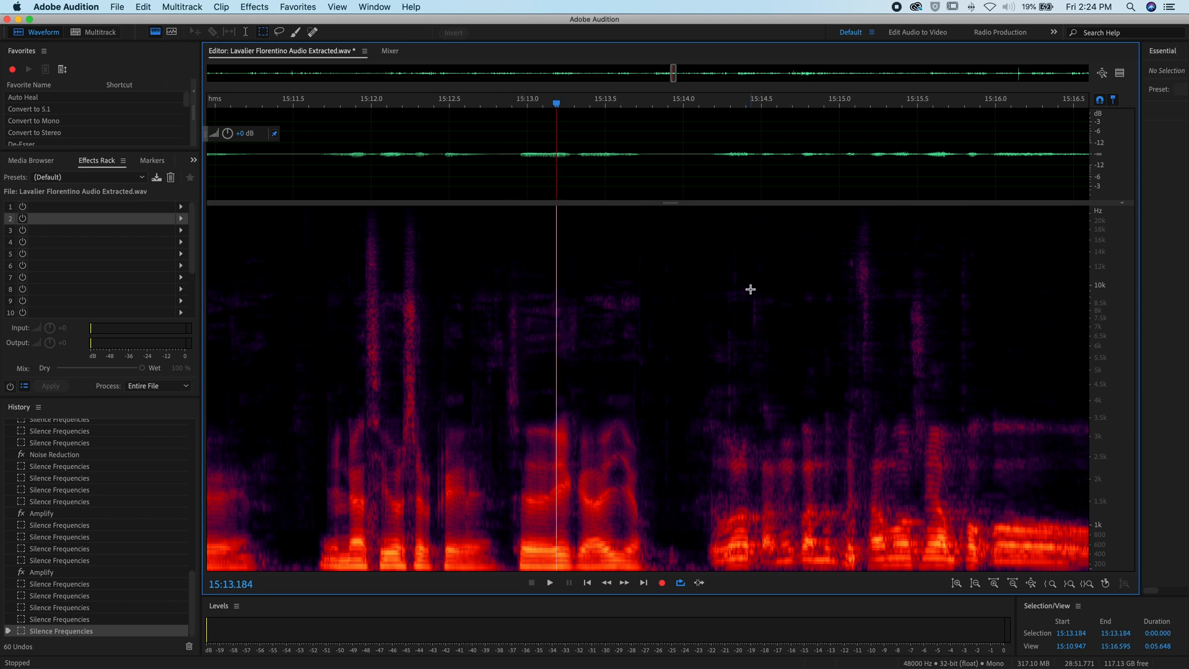
Step: Silence one more mouth click further along the clip with a narrow spectral selection
drag(751, 290, 760, 330)
key(Delete)
click(673, 361)
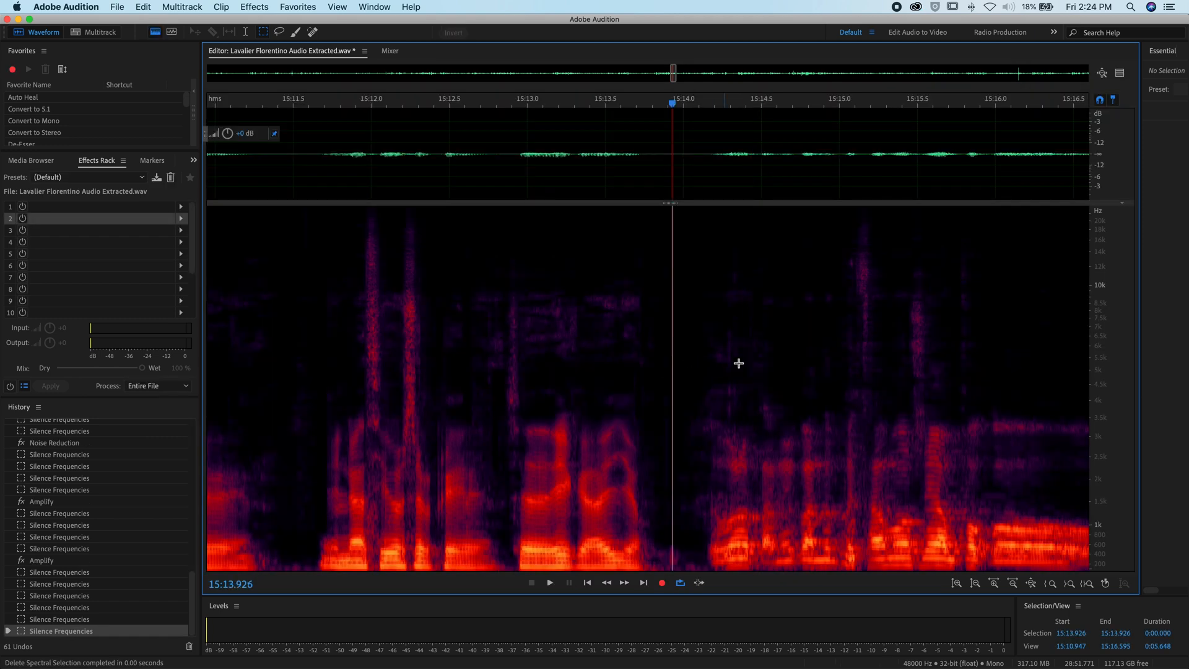